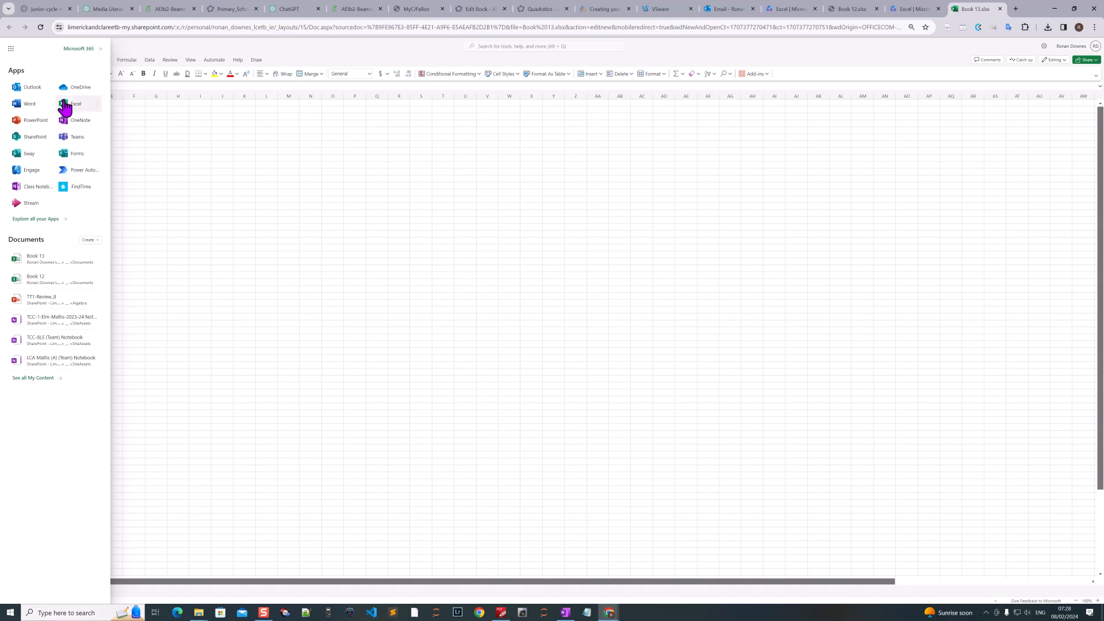
- Open Excel from the Microsoft 365 apps and create a new blank workbook
click(65, 103)
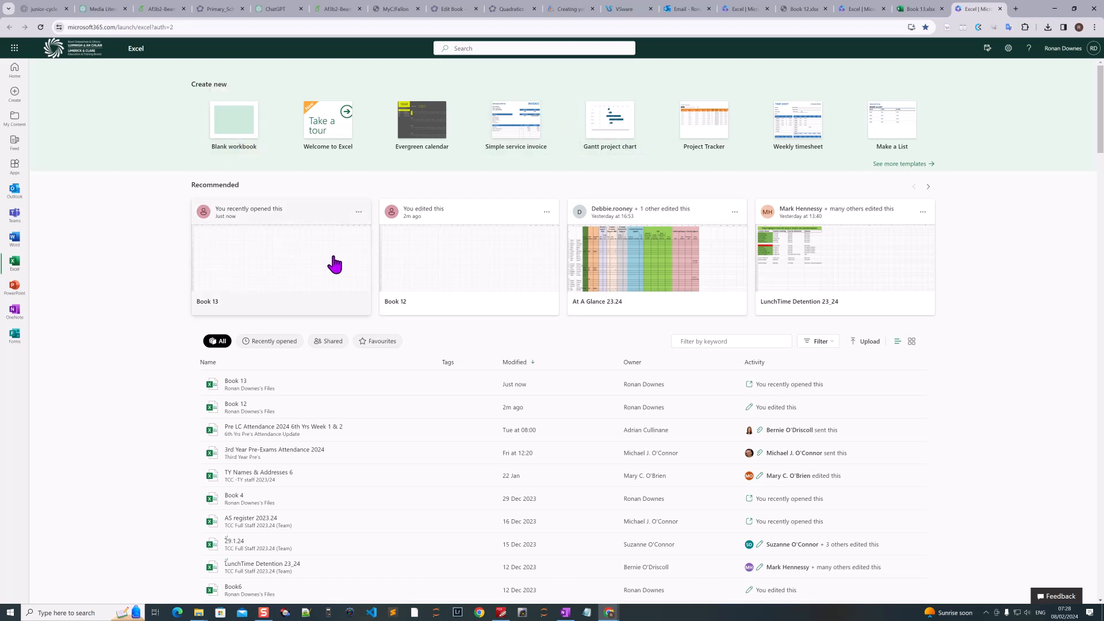
click(238, 136)
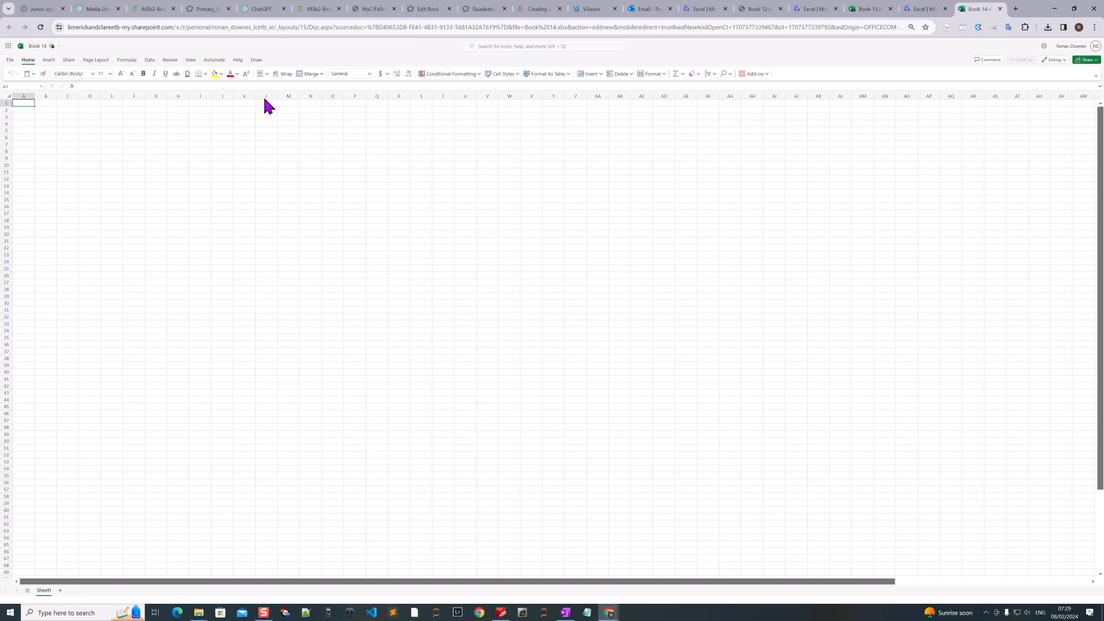
- Enlarge the worksheet view to 400% zoom, centred on cell M15
click(290, 200)
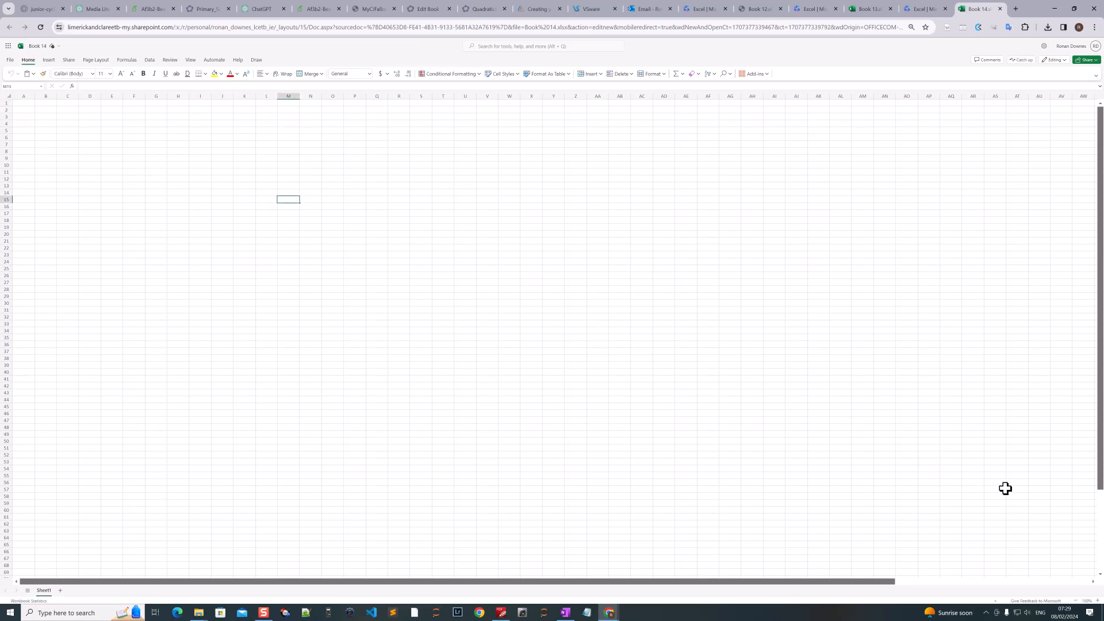
click(1096, 600)
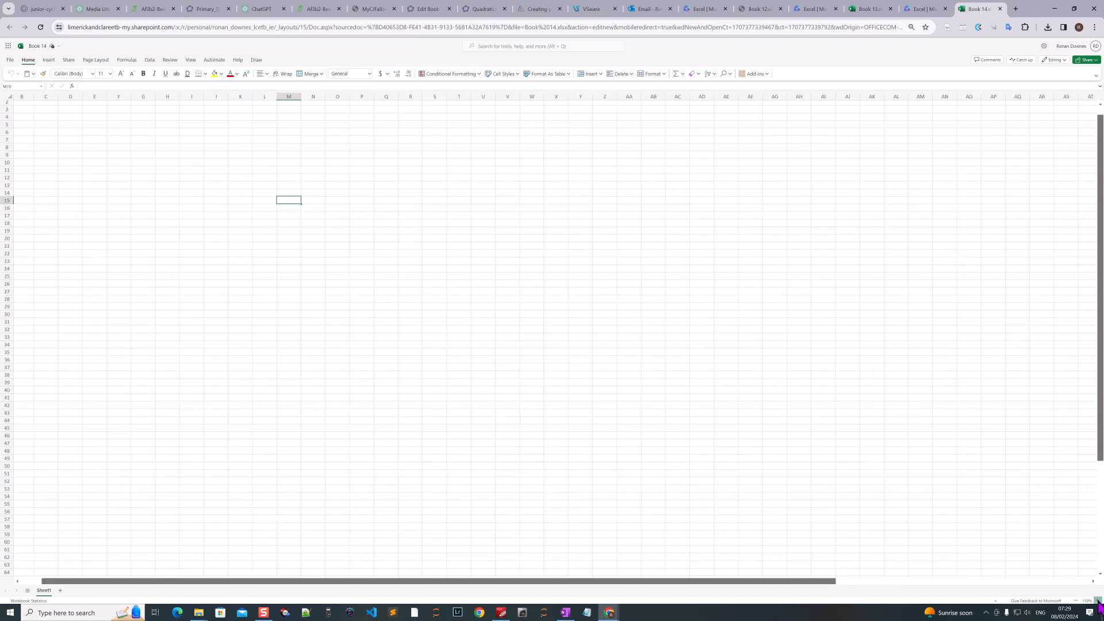
click(1097, 601)
click(1097, 601)
click(1096, 601)
click(1097, 600)
click(1097, 601)
click(1096, 600)
click(1097, 600)
click(1097, 600)
click(1097, 601)
click(1097, 600)
click(1097, 600)
click(1096, 601)
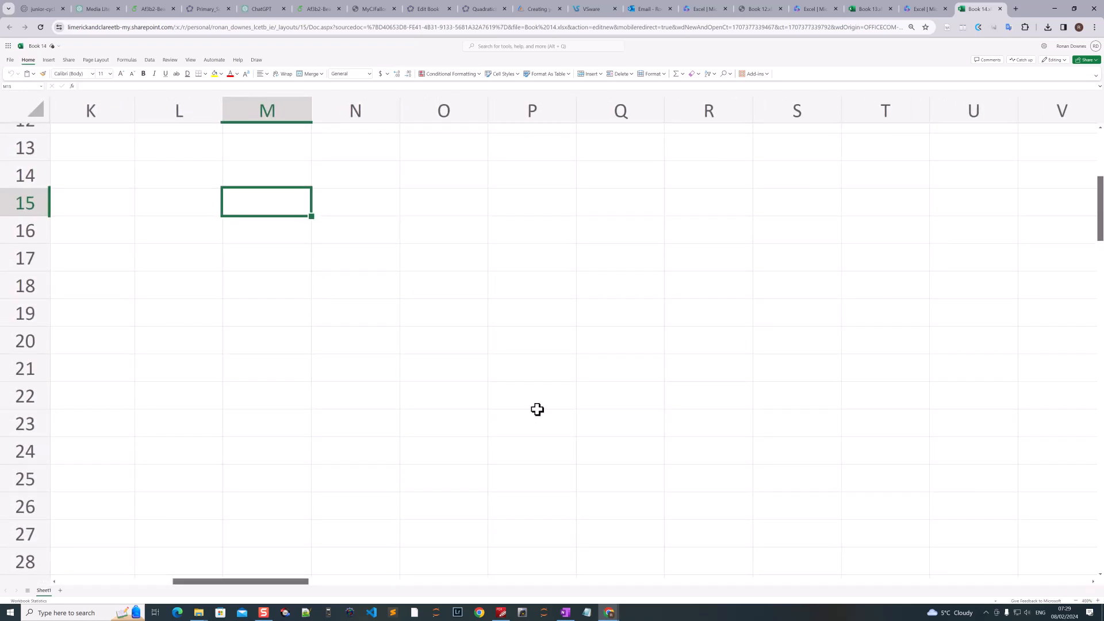
- Select the range P23:Q24, and go from there directly to cell A1 by its reference
drag(542, 412, 629, 439)
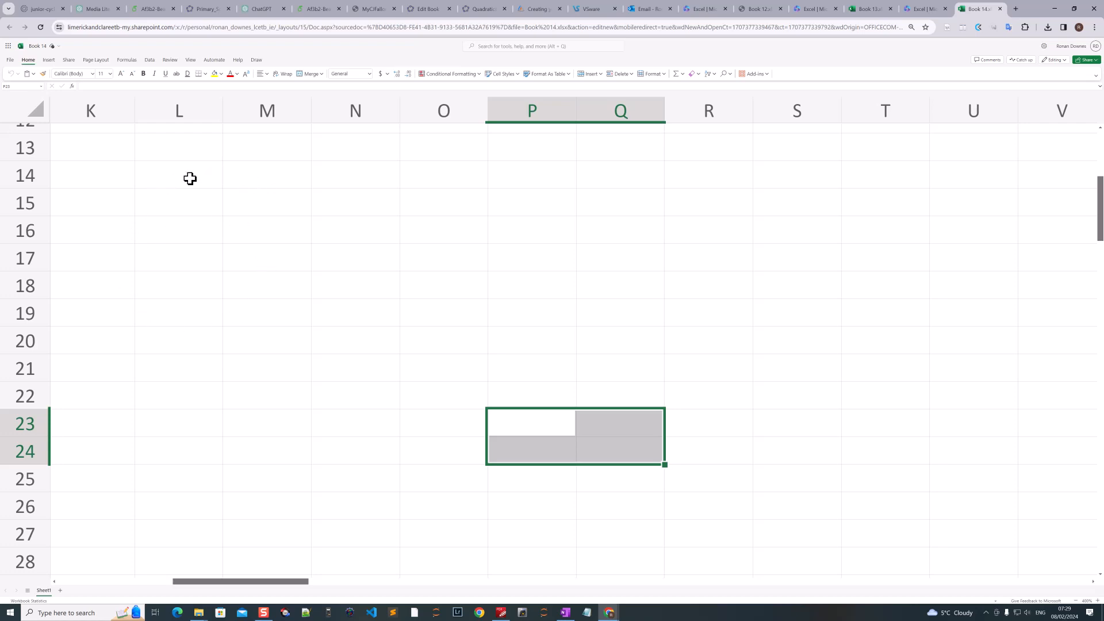
click(31, 87)
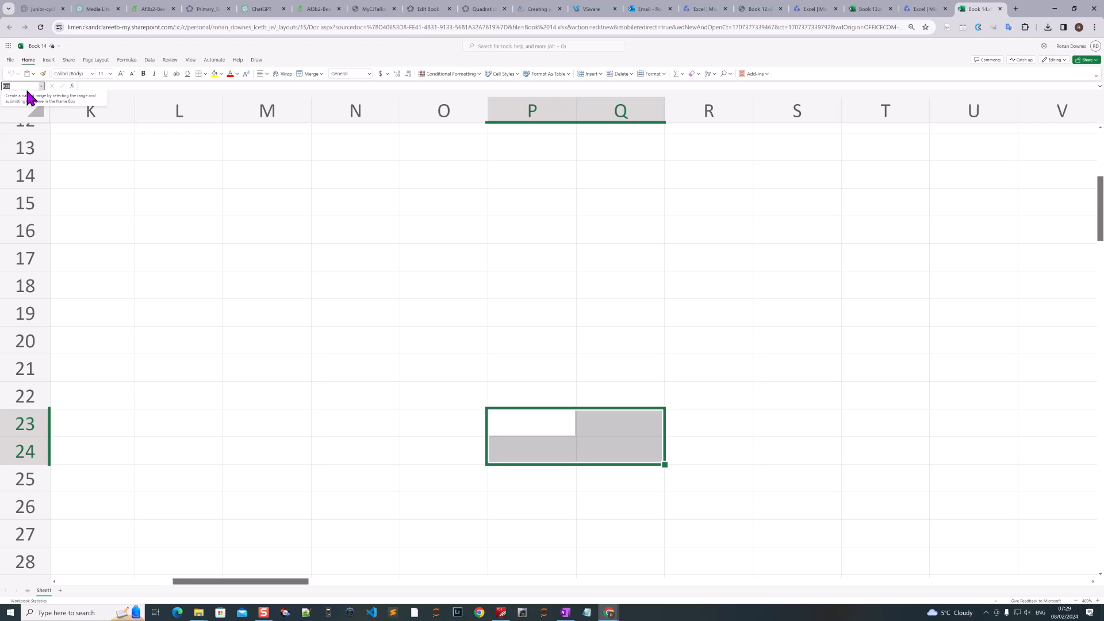
text(a1)
key(Return)
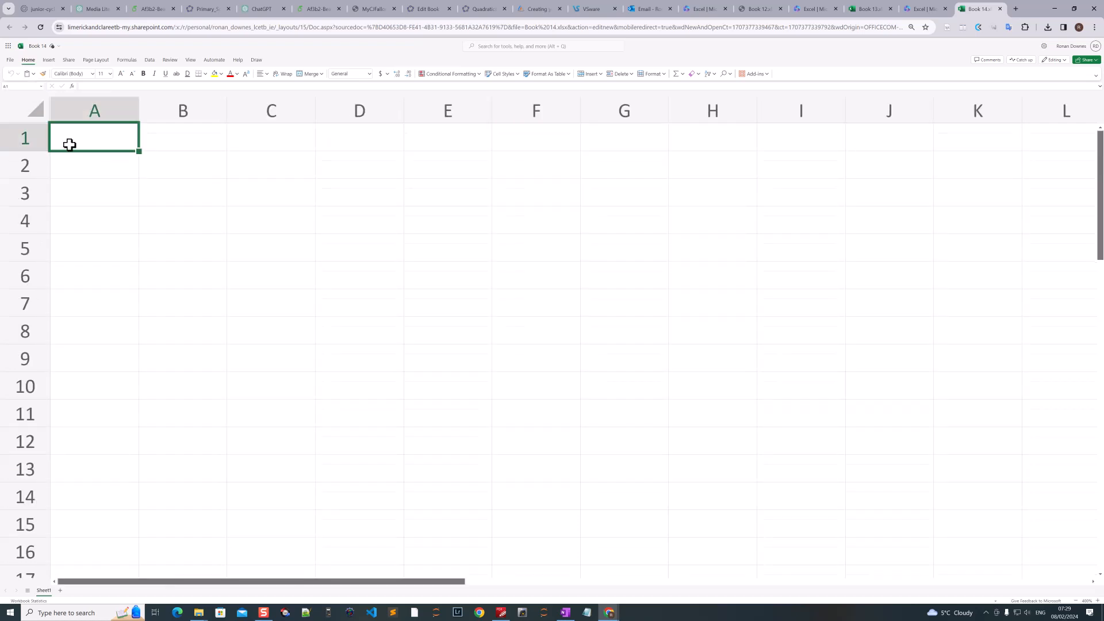
click(6, 86)
- Select individual cells across row 1 and down column A to examine how columns and rows are referenced
click(174, 145)
click(267, 144)
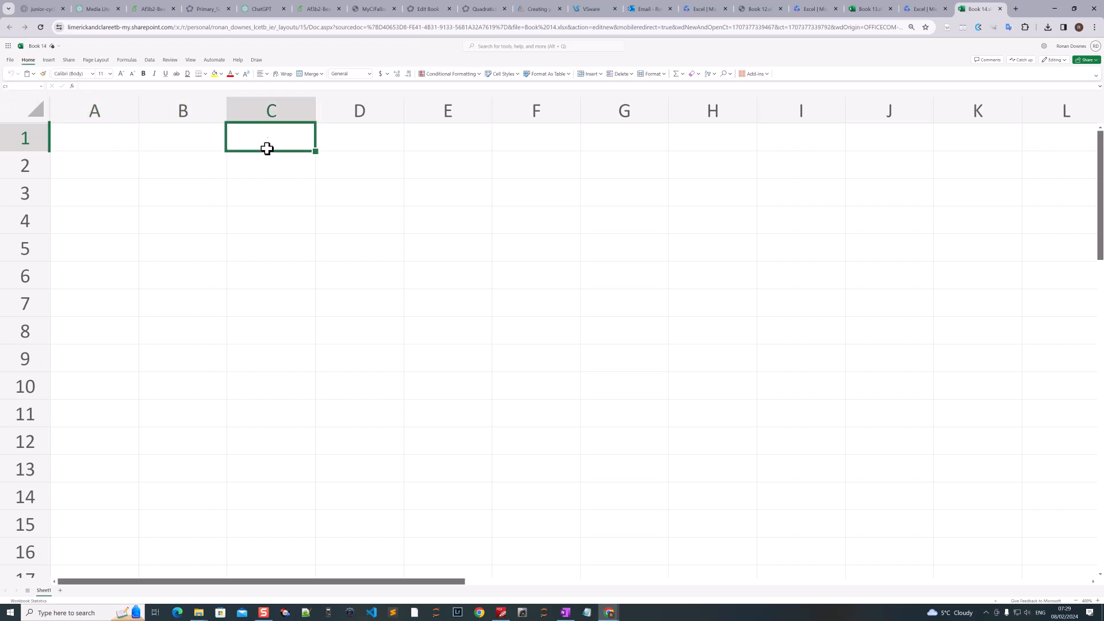
click(268, 166)
click(342, 174)
click(350, 197)
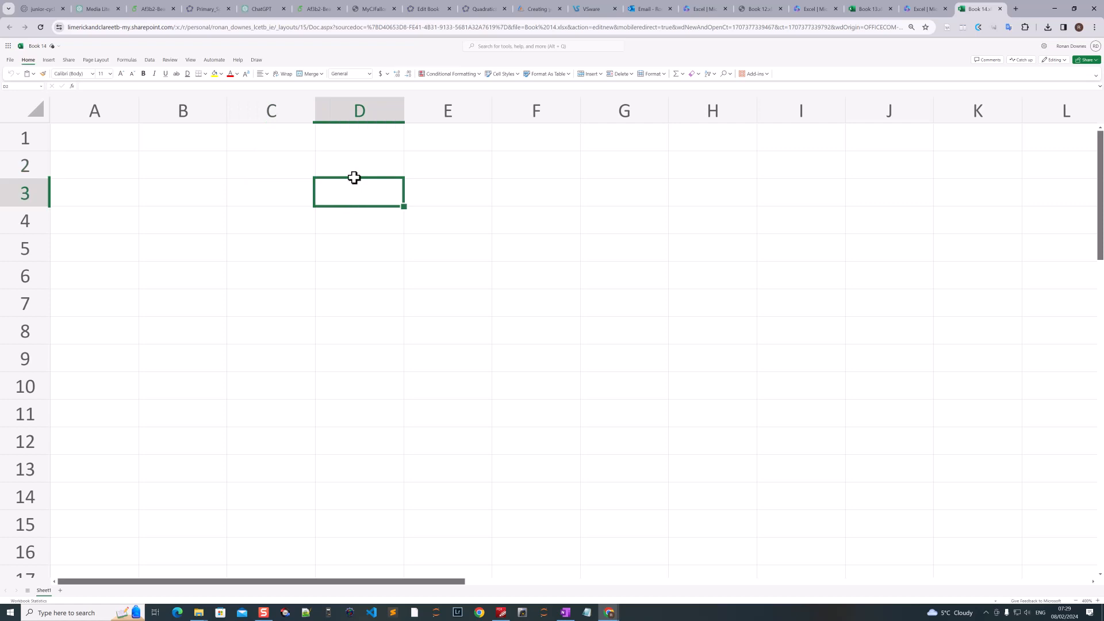
click(349, 142)
click(281, 143)
click(190, 144)
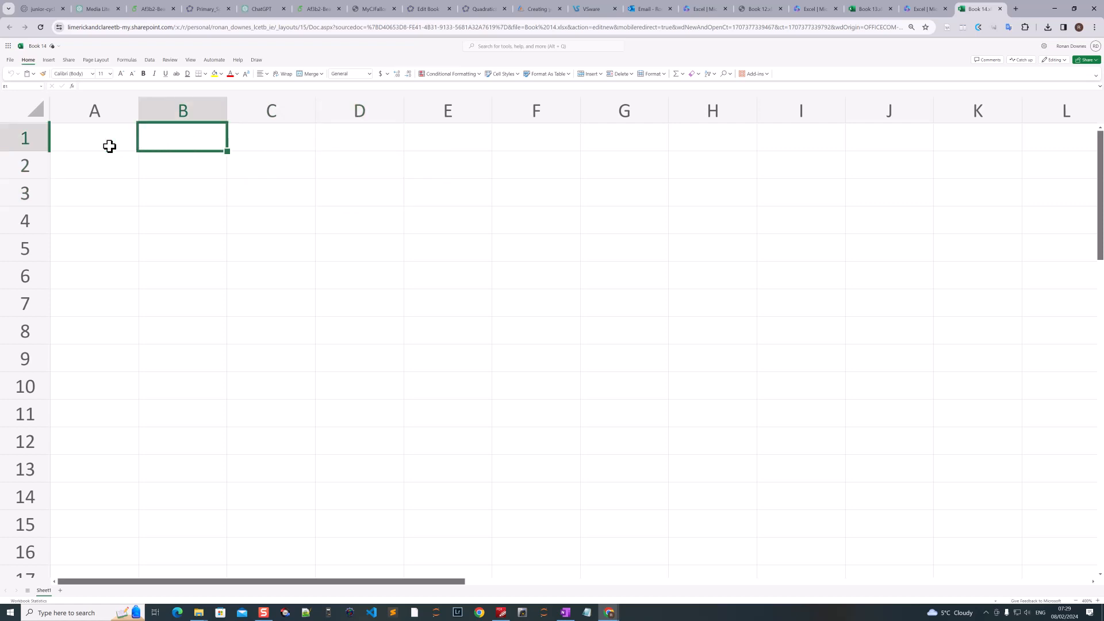
click(110, 146)
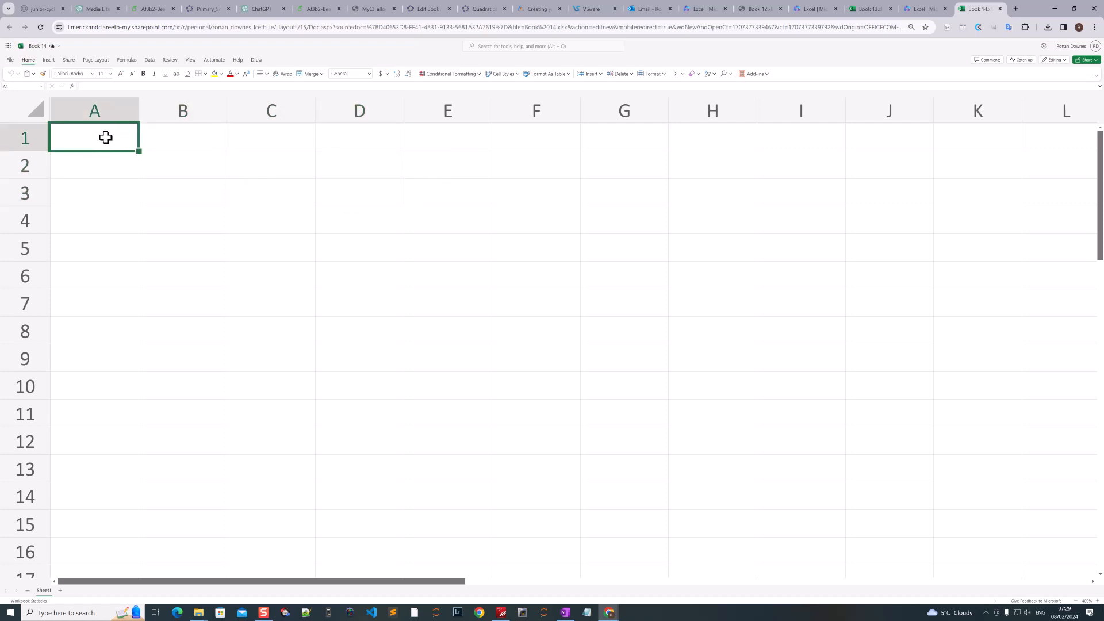
click(109, 172)
click(124, 202)
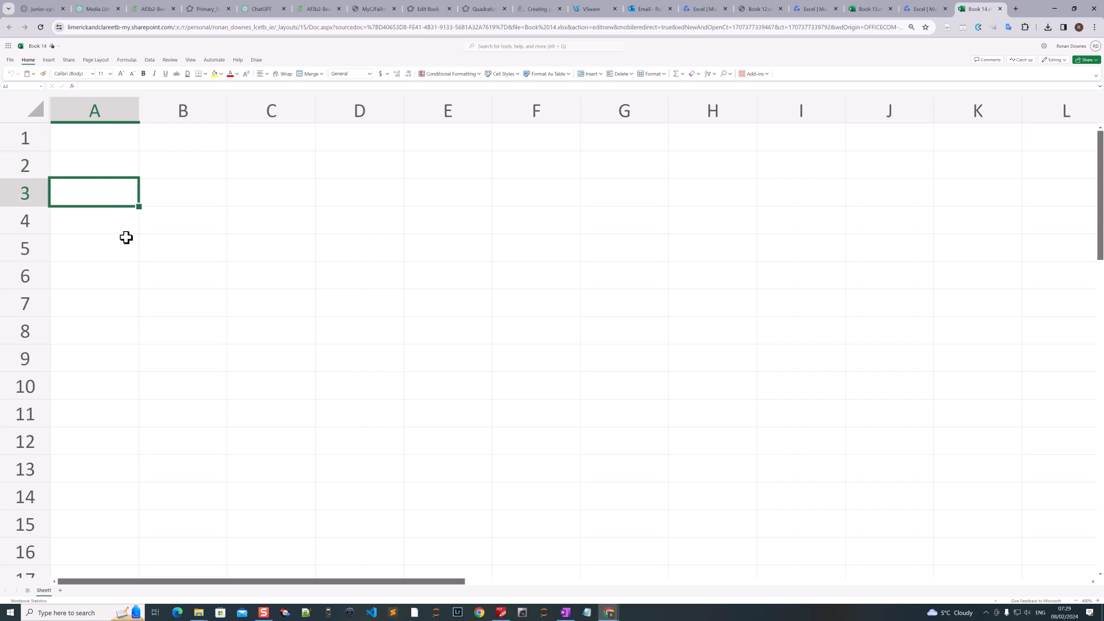
click(124, 236)
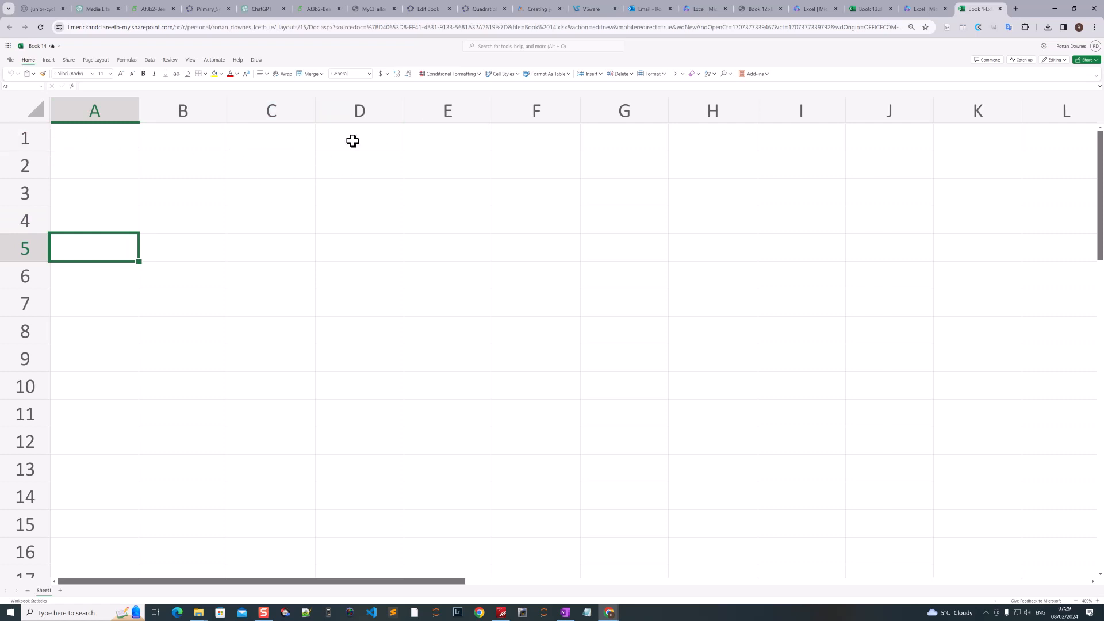
click(351, 167)
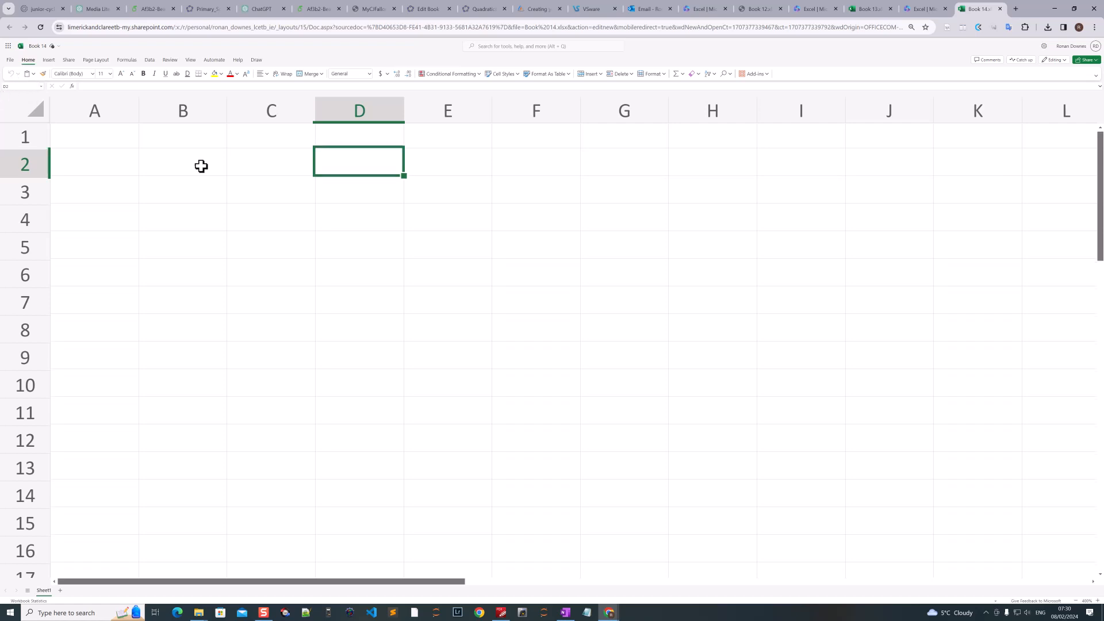
- Enter 1 in cell A1 and 2 in cell A2
click(92, 142)
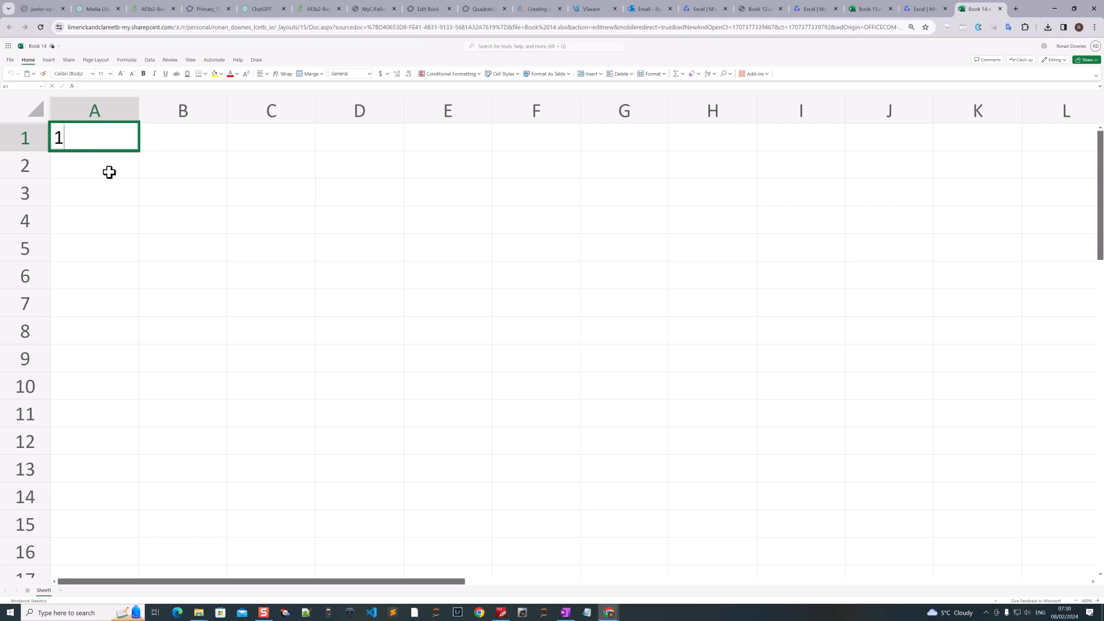
text(1)
key(Return)
text(2)
key(Return)
- Select A1:A2 and autofill the number series down to cell A13
drag(123, 140, 124, 155)
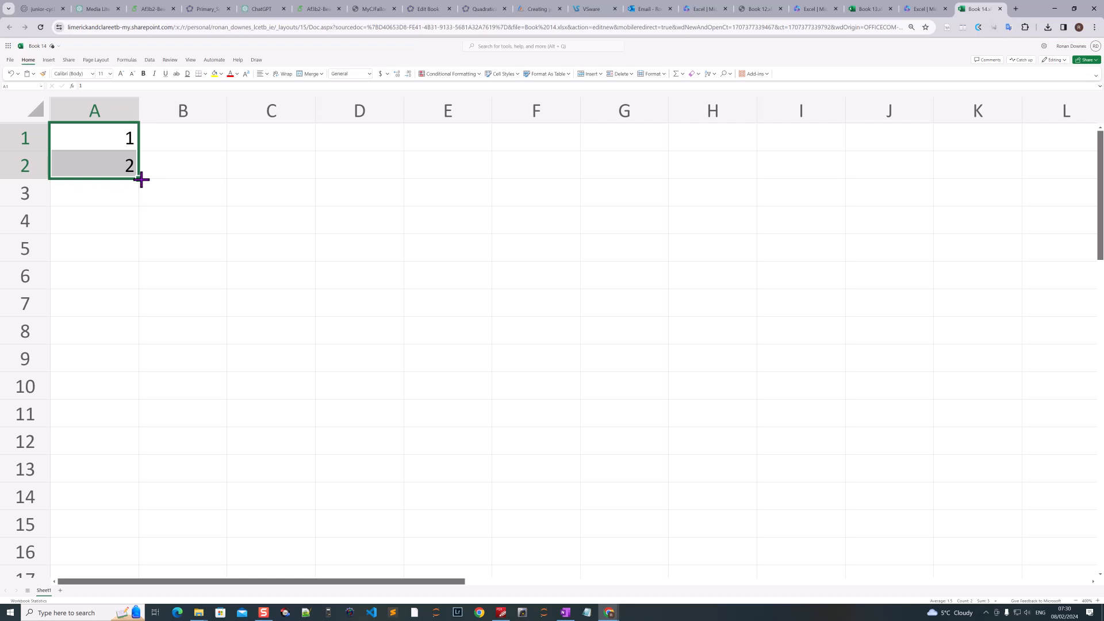
click(89, 145)
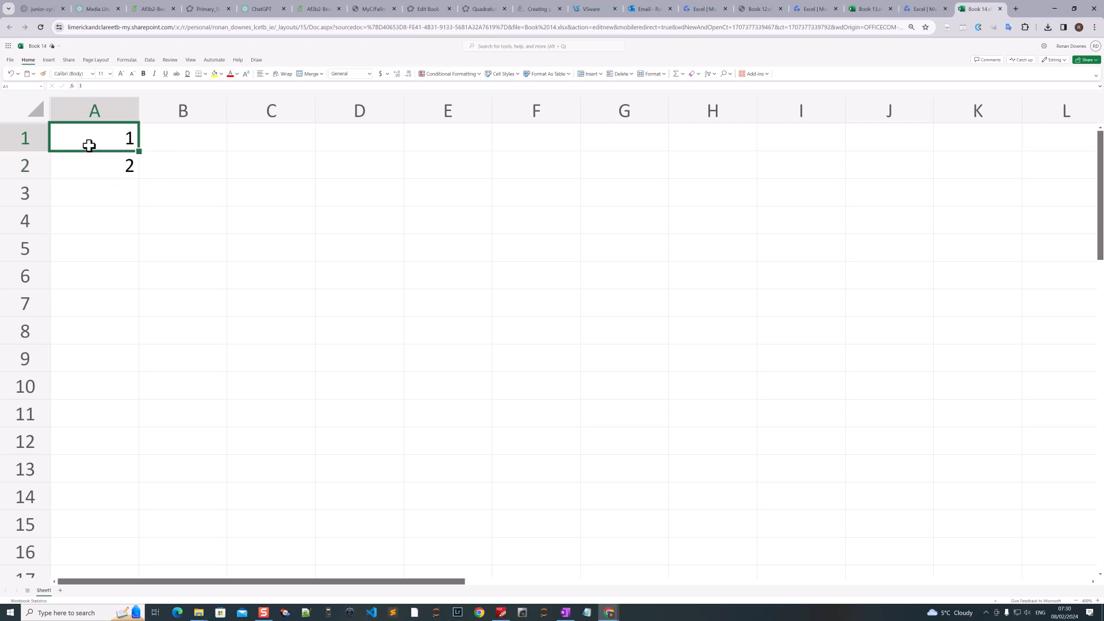
drag(89, 138, 91, 155)
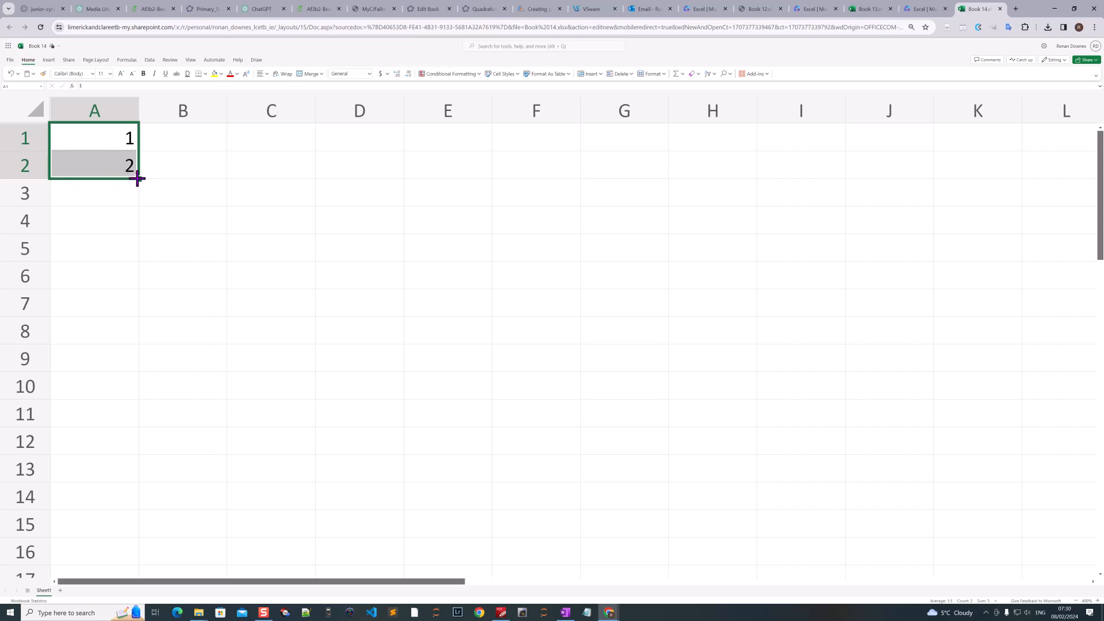
drag(137, 179, 123, 465)
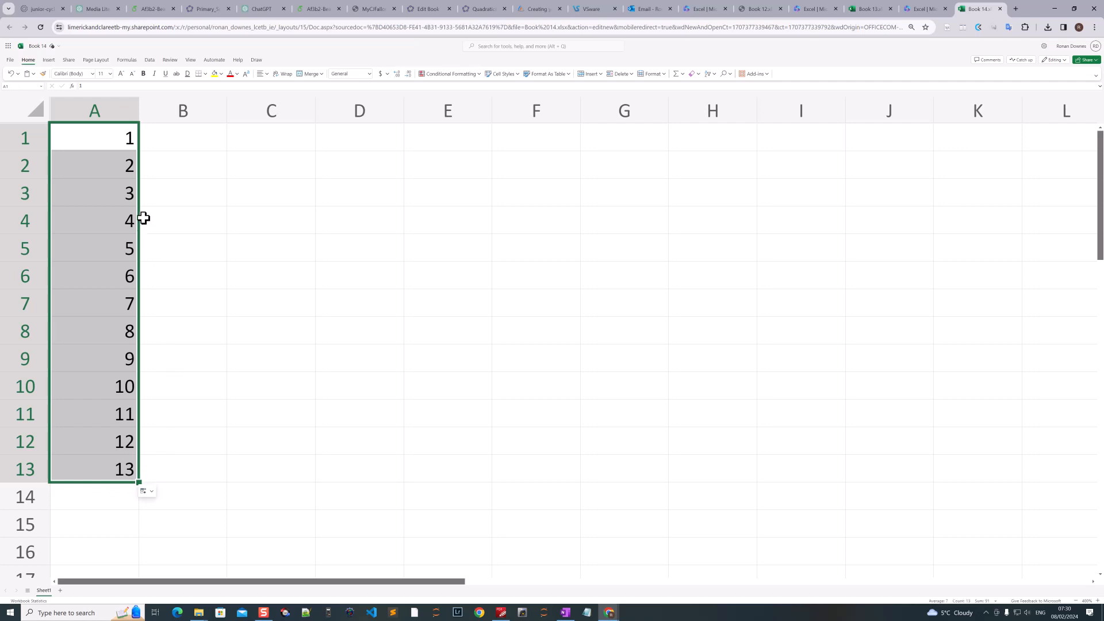
- Enter "mon" in cell B1 and autofill the weekday names down to cell B13
click(166, 143)
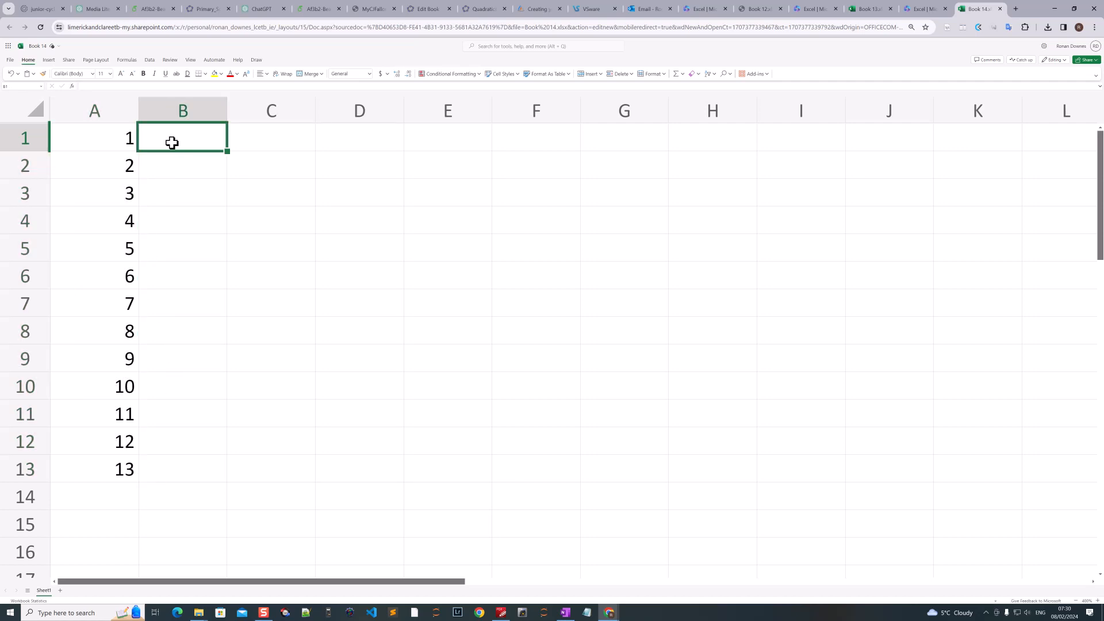
text(mon)
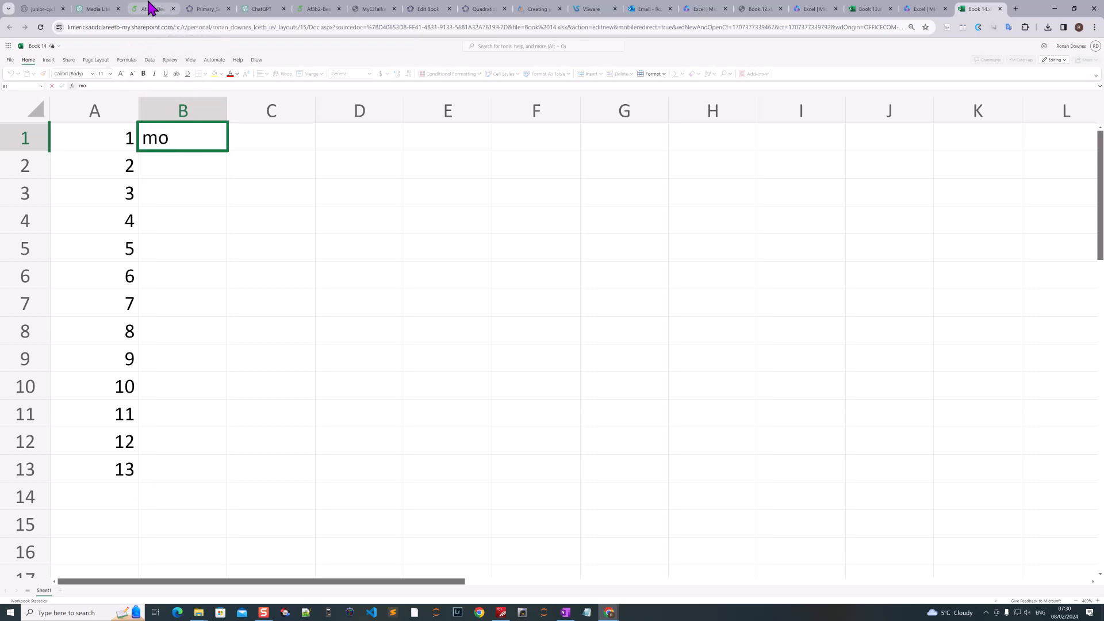
click(194, 180)
click(197, 167)
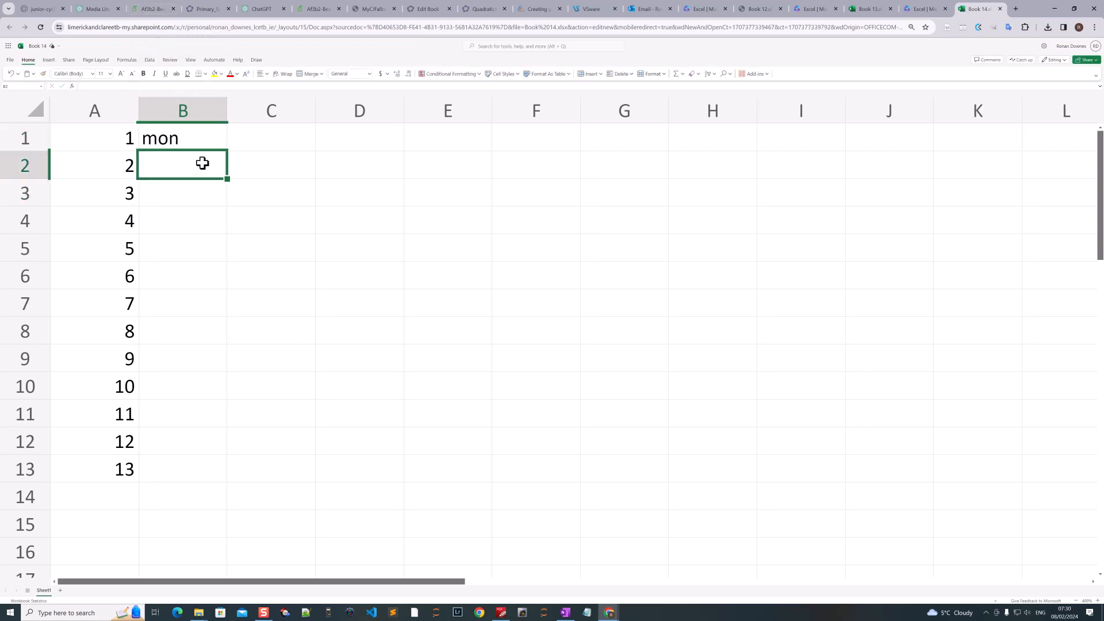
click(218, 147)
drag(225, 151, 225, 222)
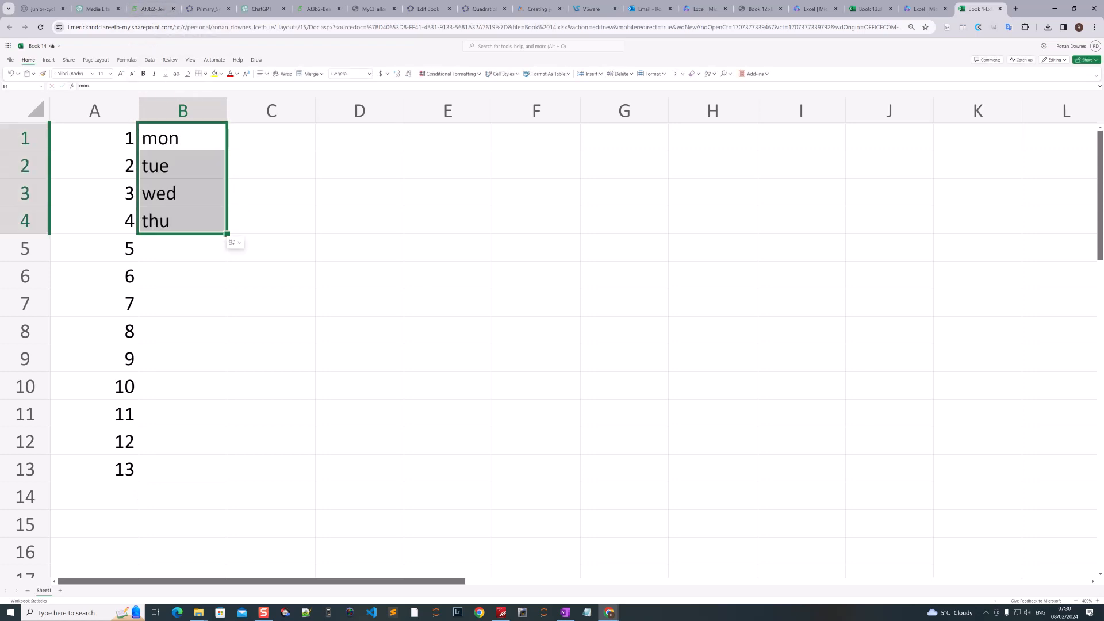
click(200, 129)
drag(228, 152, 209, 458)
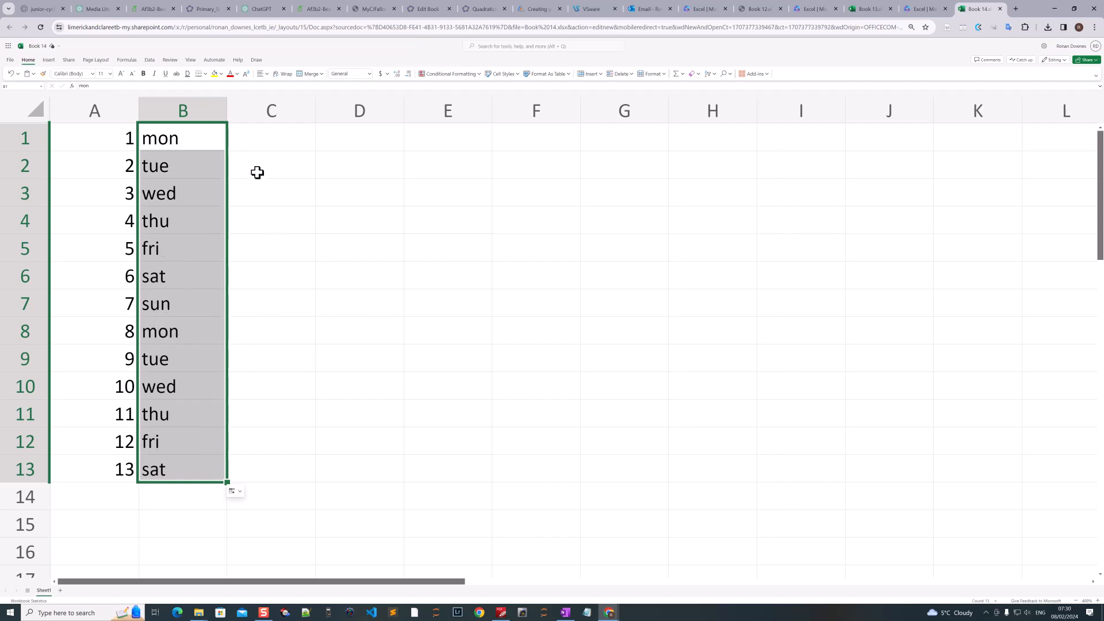
- Enter "jan" in cell C1 and autofill the month names down to cell C8
click(259, 143)
text(jan)
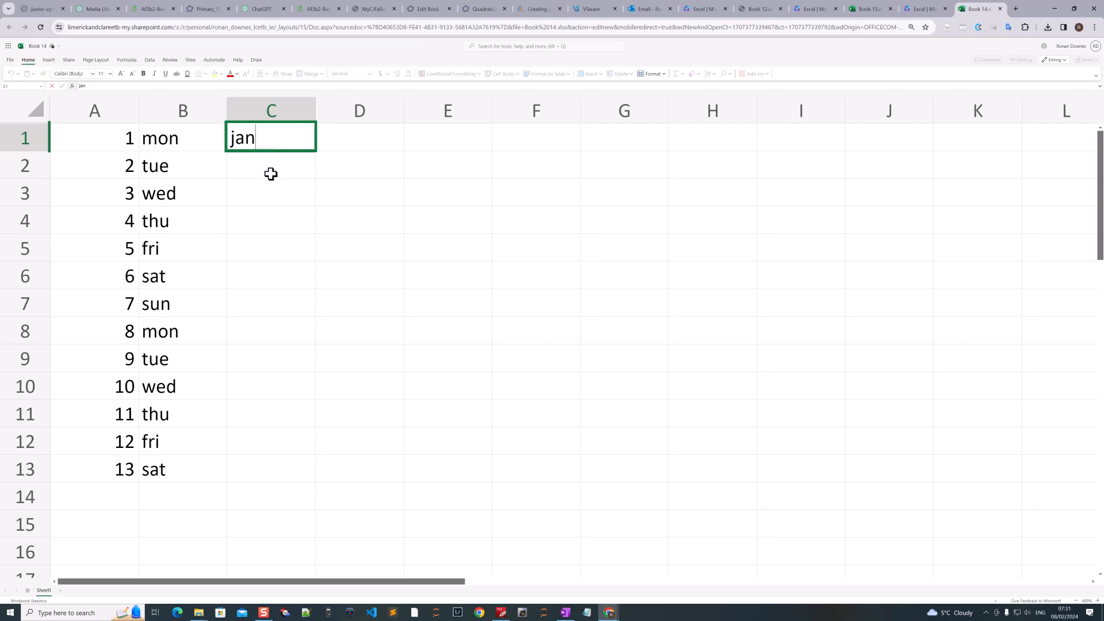
key(Return)
click(311, 145)
drag(315, 151, 297, 331)
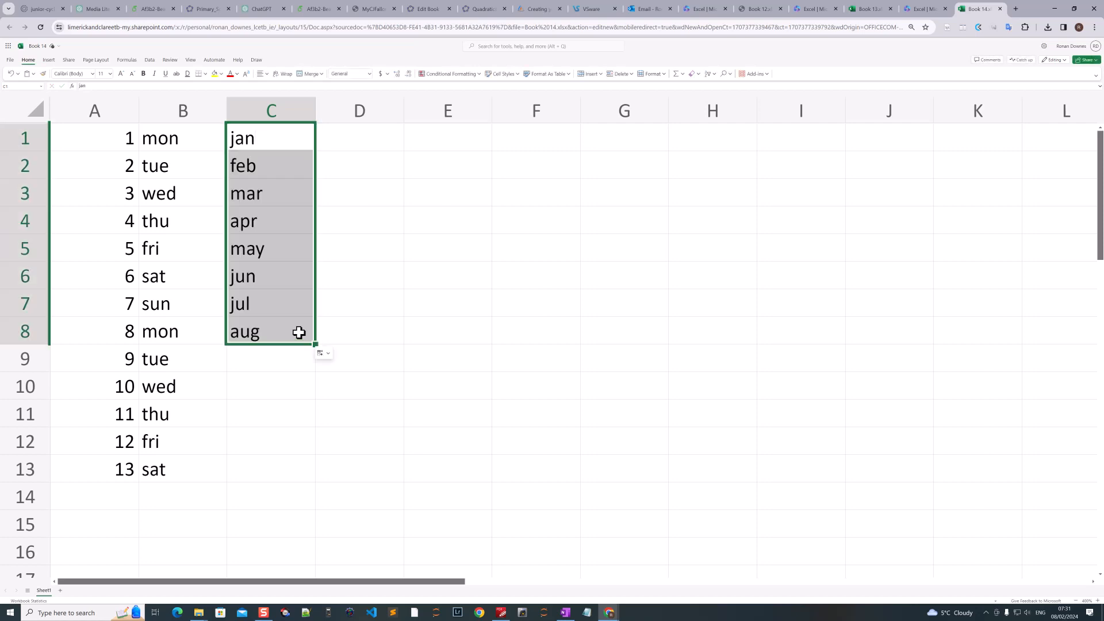
- Select the weekday names in B1:B7 to review one full week of the list
click(364, 142)
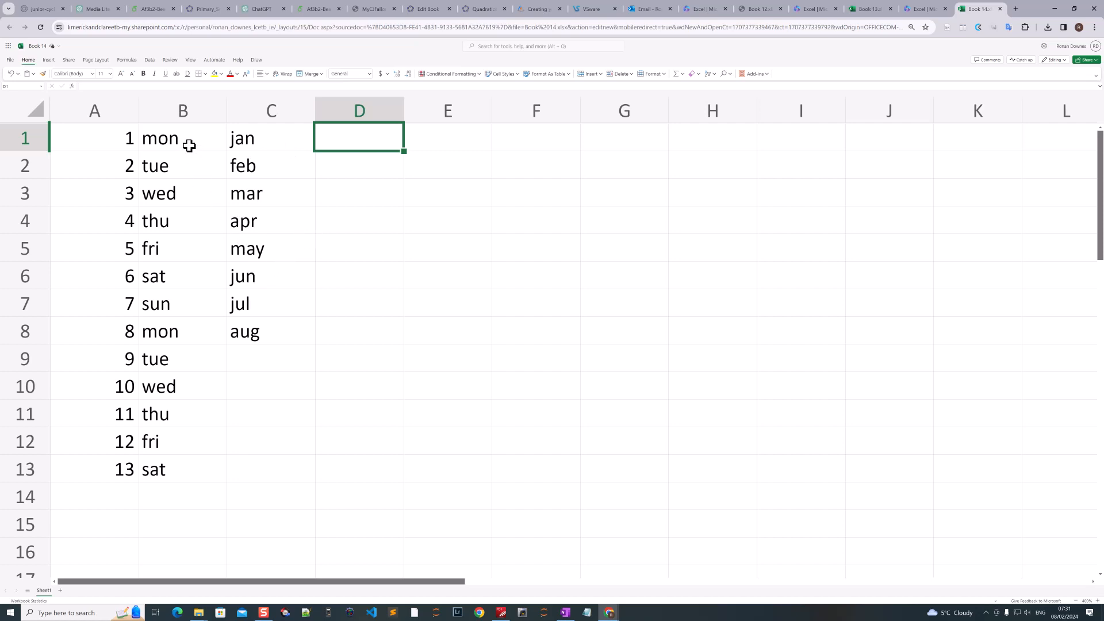
drag(166, 138, 176, 298)
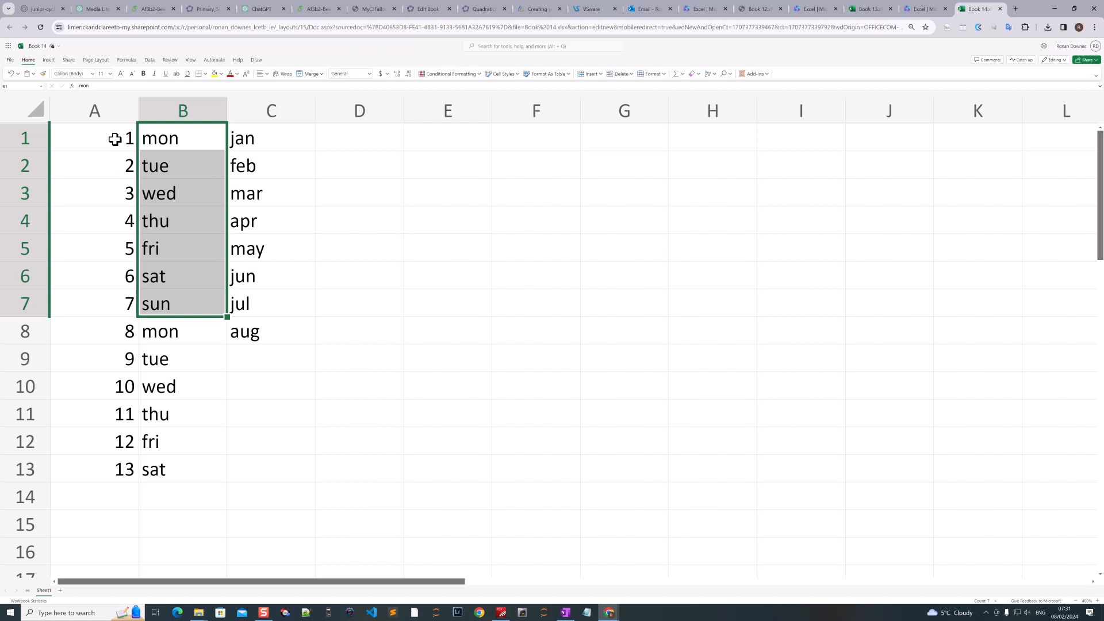
click(402, 174)
- Enter the number 2 in cell E2
click(434, 170)
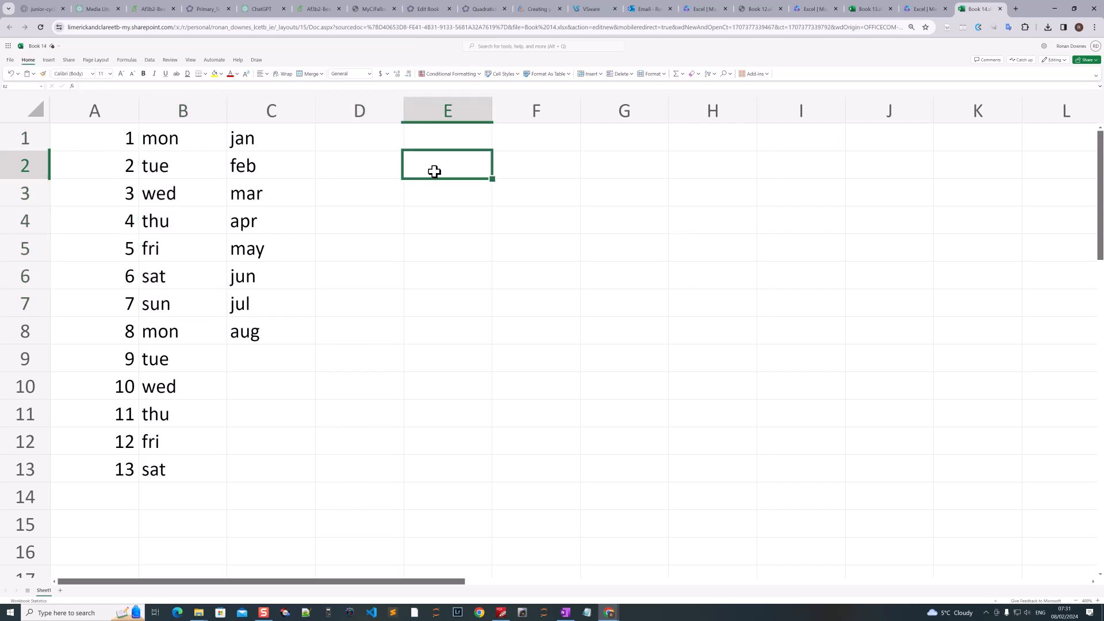
text(2)
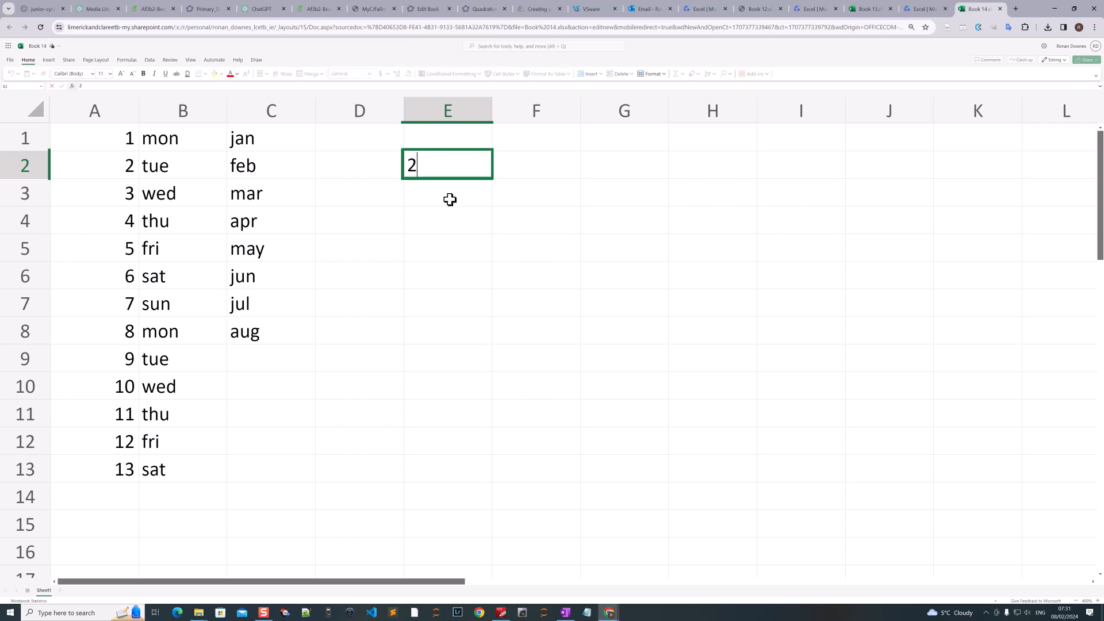
click(444, 211)
click(447, 198)
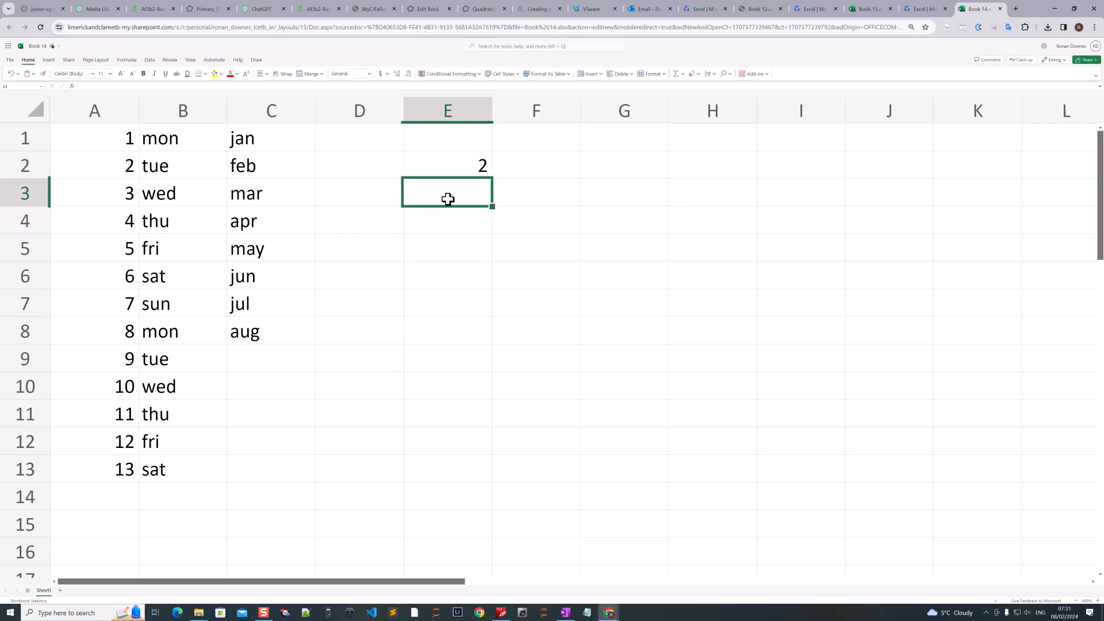
- Replace the content of cell E2 with the formula =RANDBETWEEN(0,9)
click(465, 159)
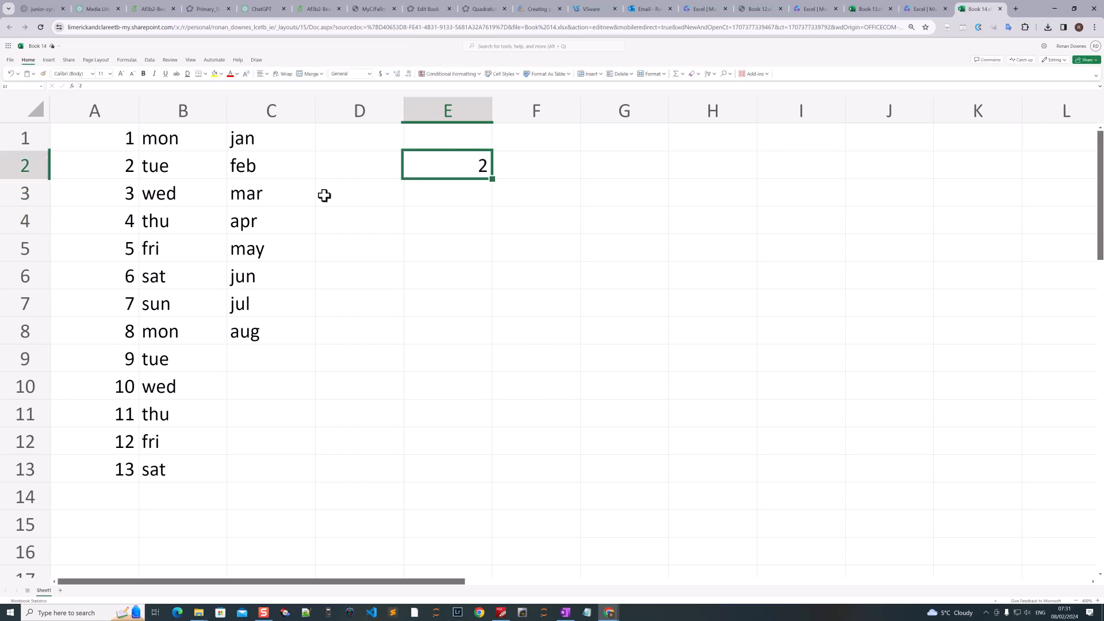
text(=r)
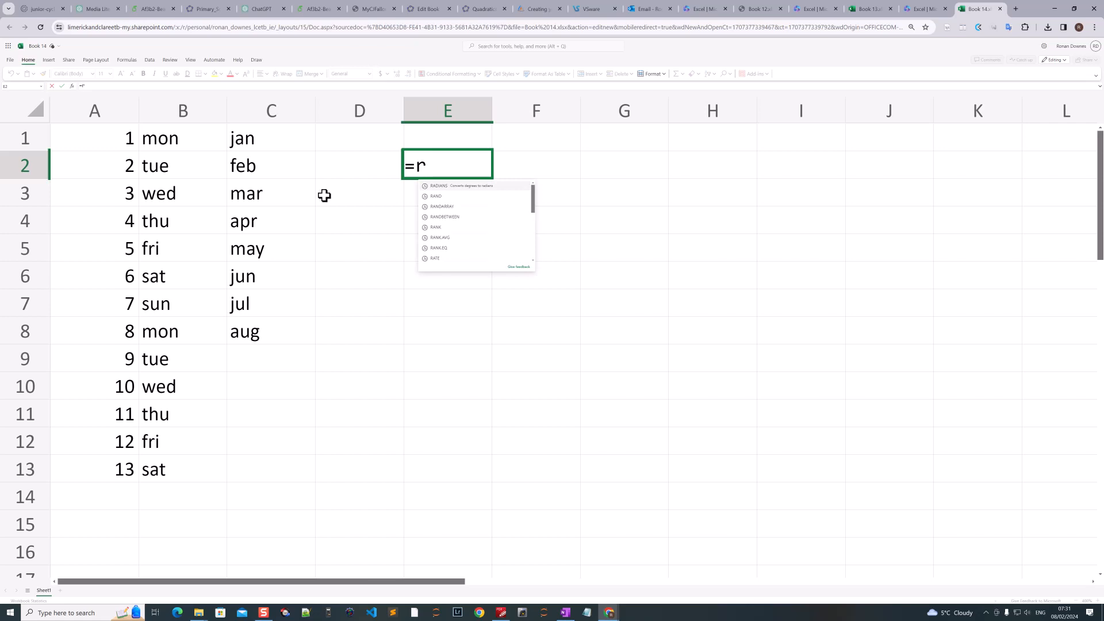
click(438, 217)
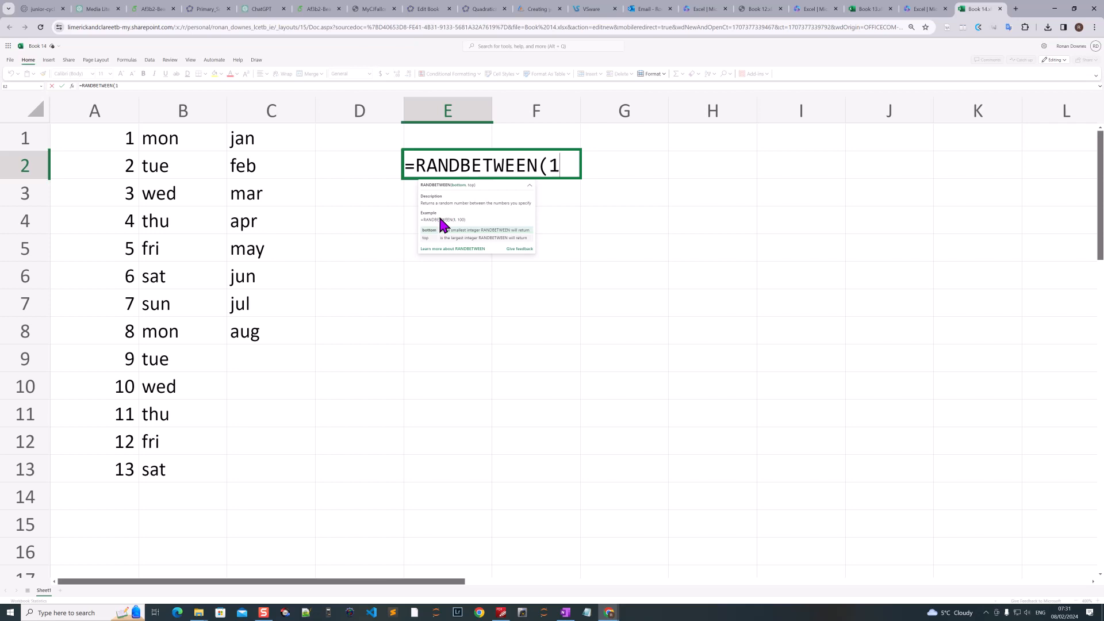
text(9)
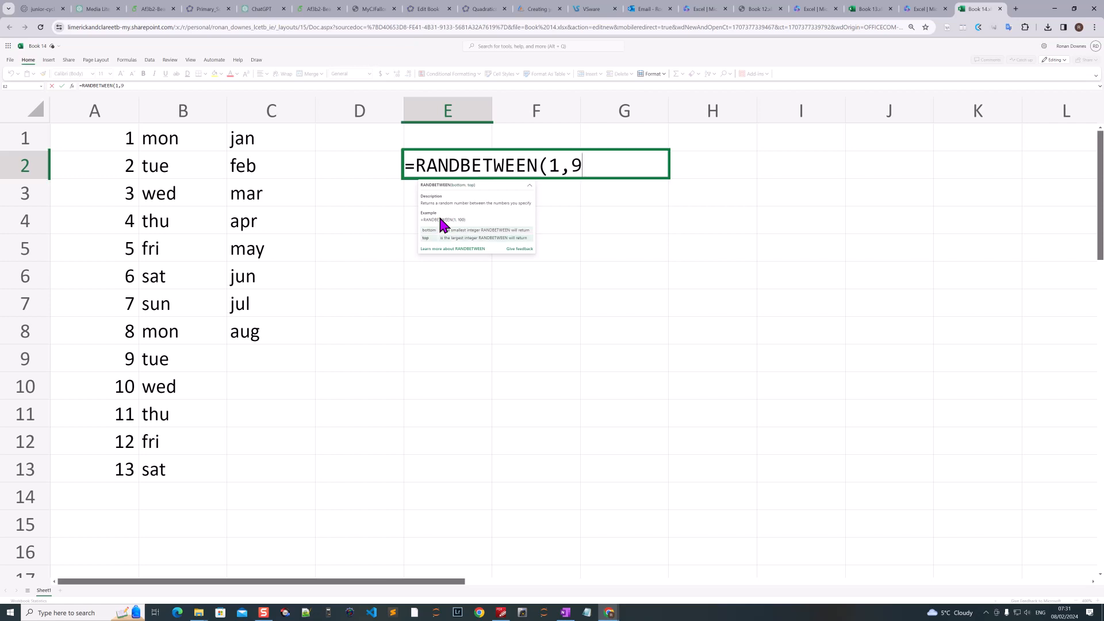
text())
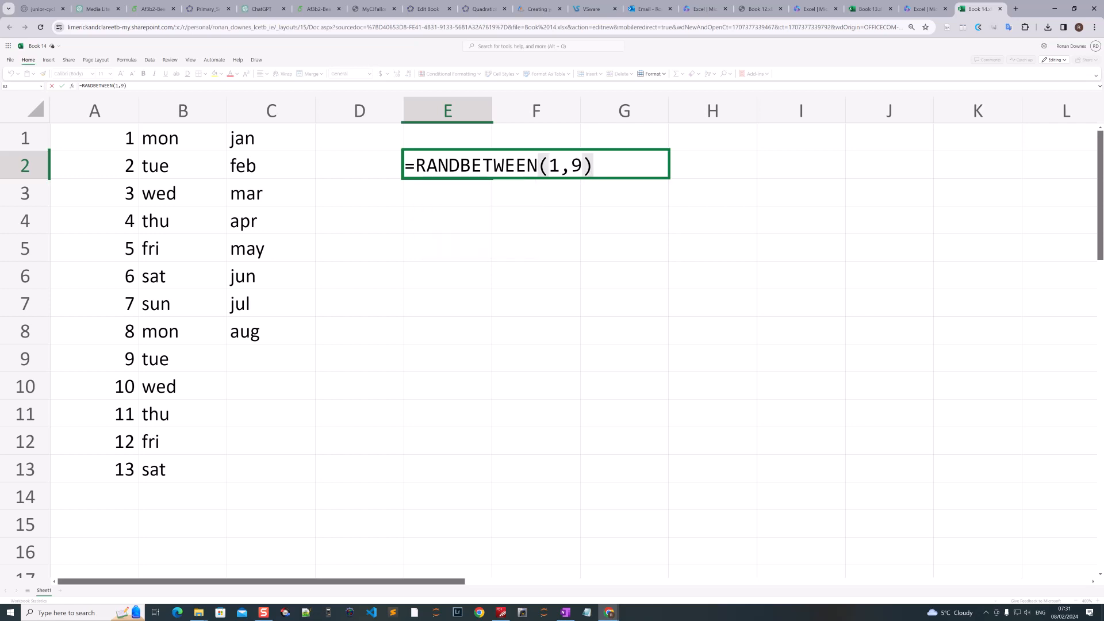
double_click(555, 166)
text(0)
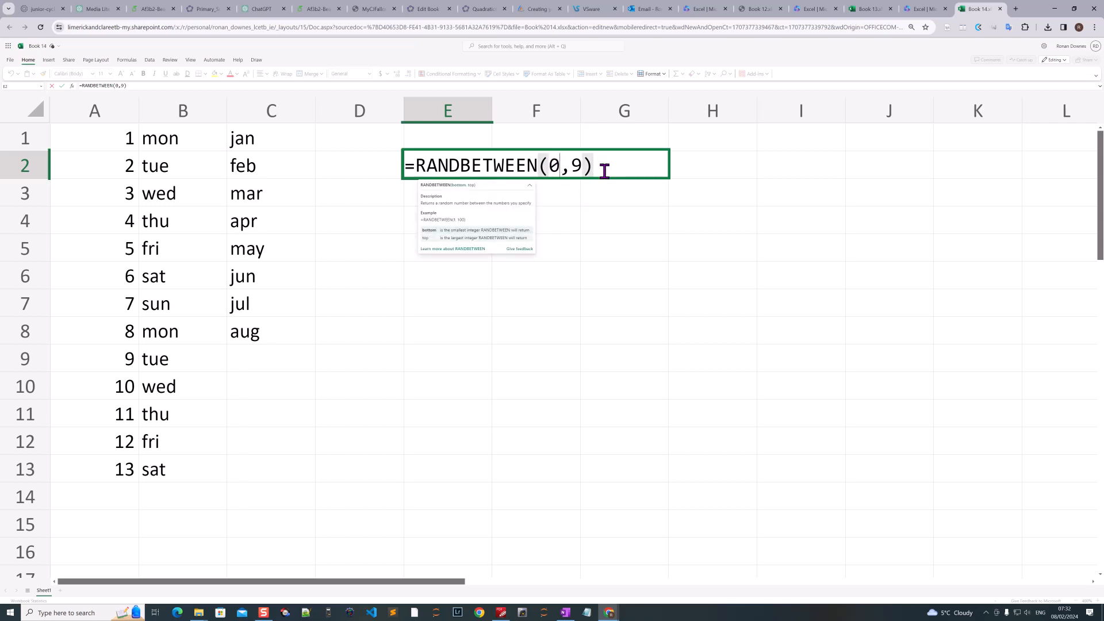
key(Return)
- Inspect the RANDBETWEEN formula in cell E2 and reload the workbook to refresh its random number
click(465, 164)
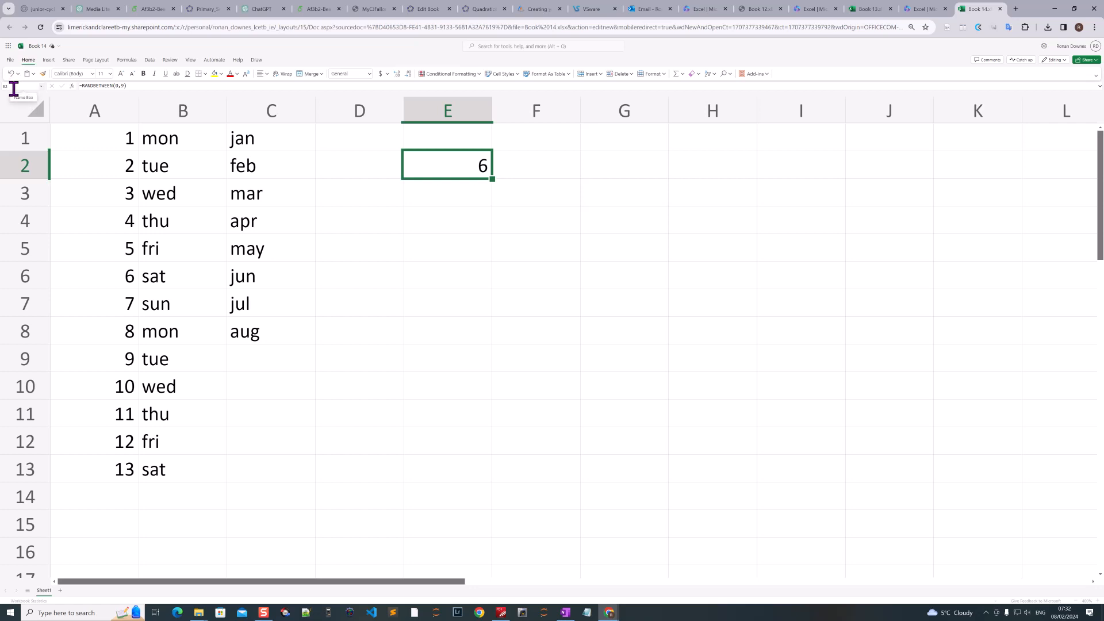
click(164, 86)
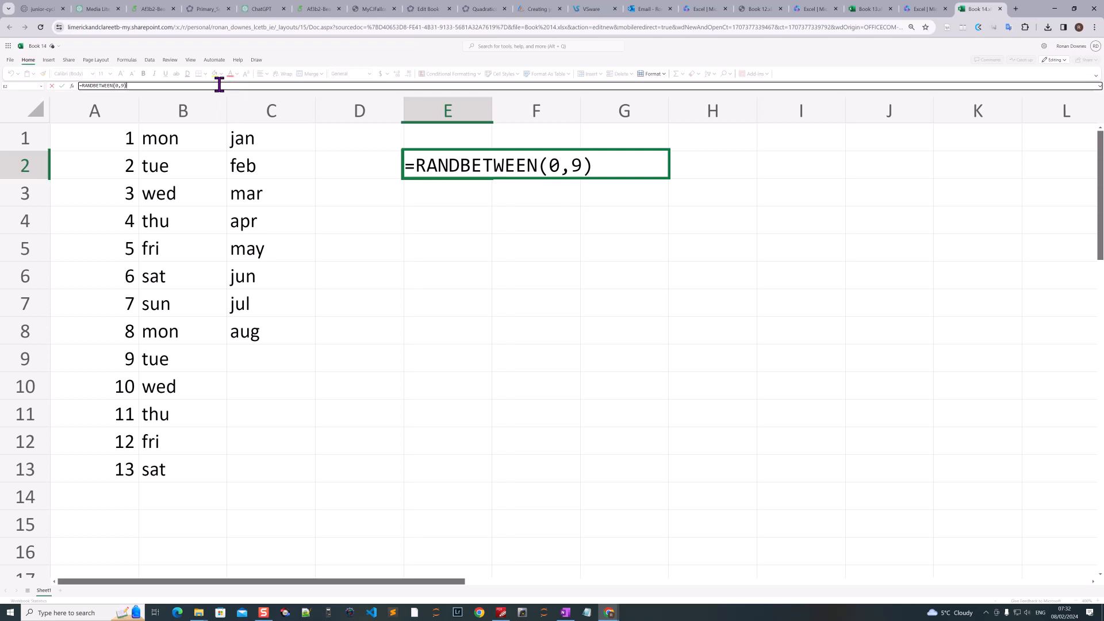
click(419, 208)
click(450, 161)
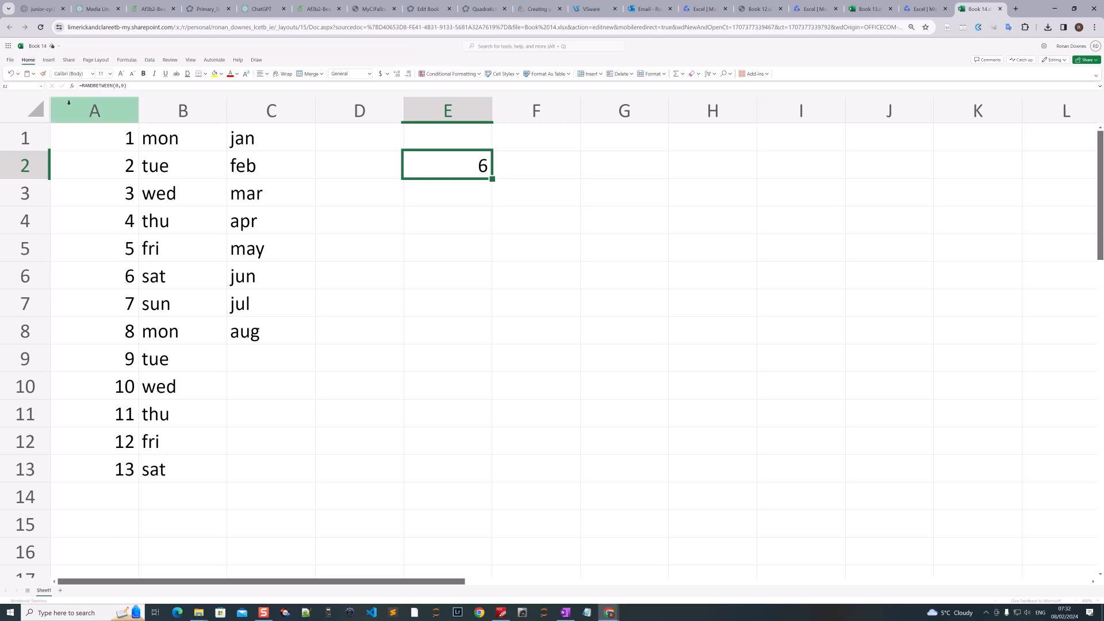
click(40, 27)
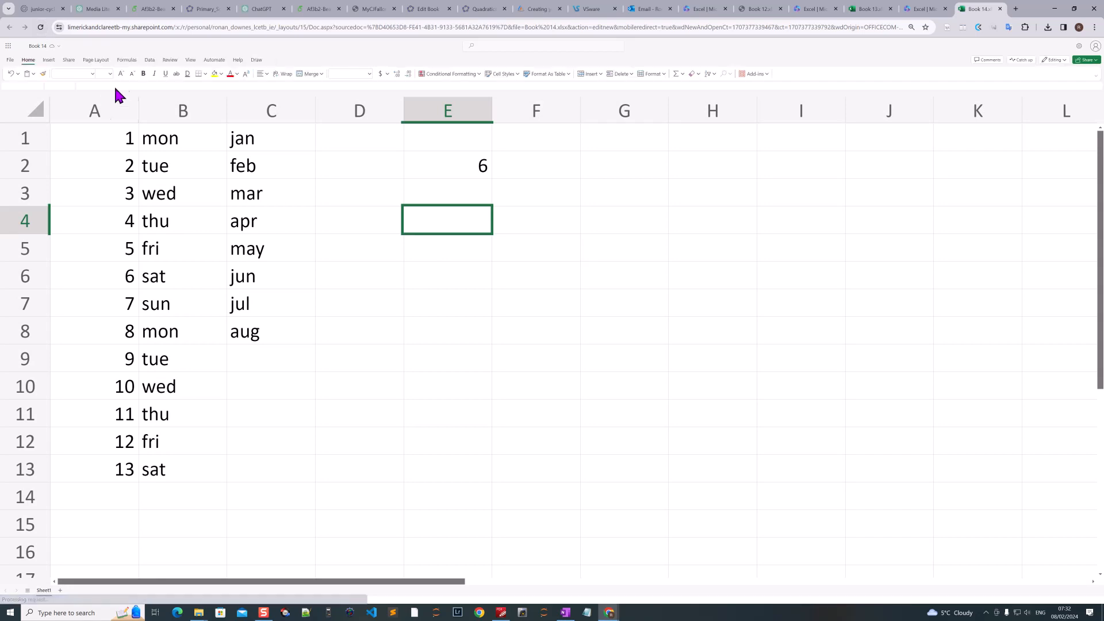
click(40, 27)
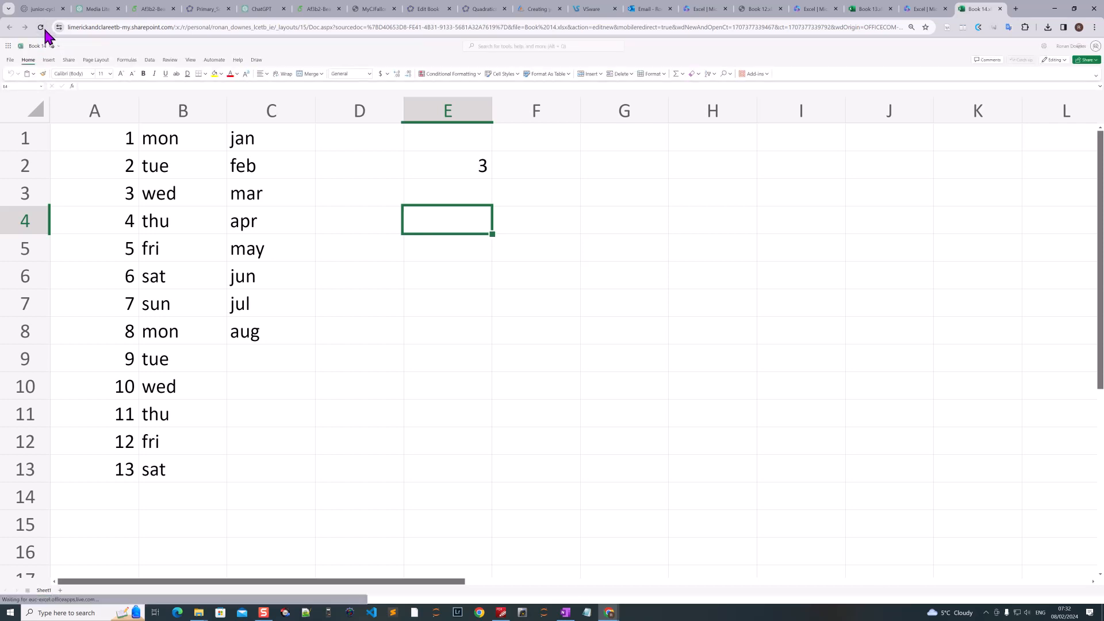
- Autofill the RANDBETWEEN formula from E2 down to row 6 and across to column I, covering E2:I6
click(475, 171)
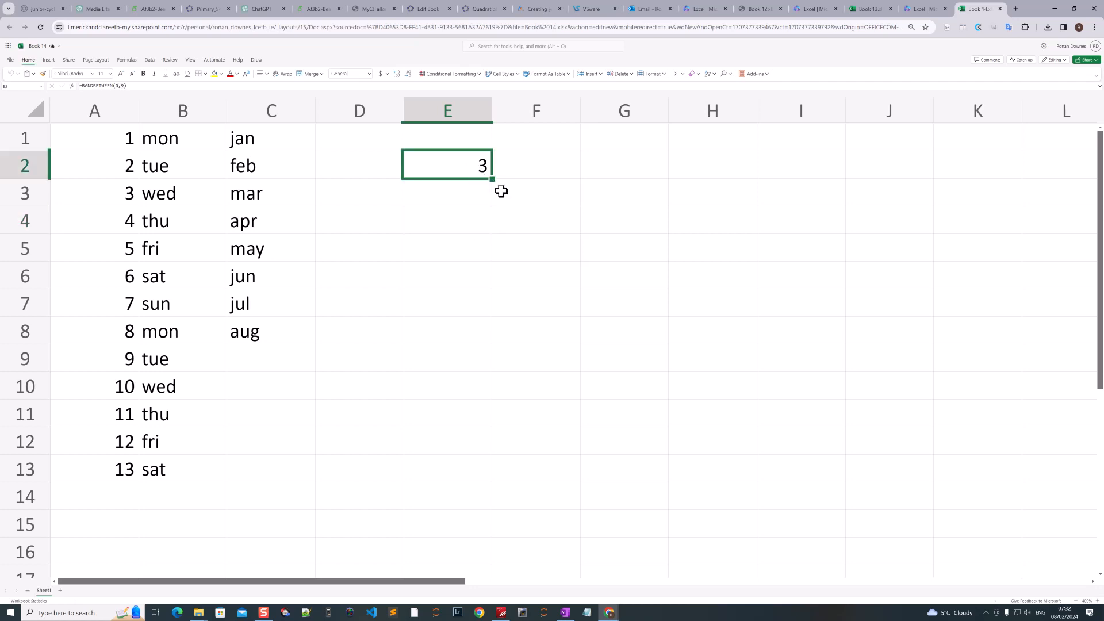
drag(494, 180, 494, 289)
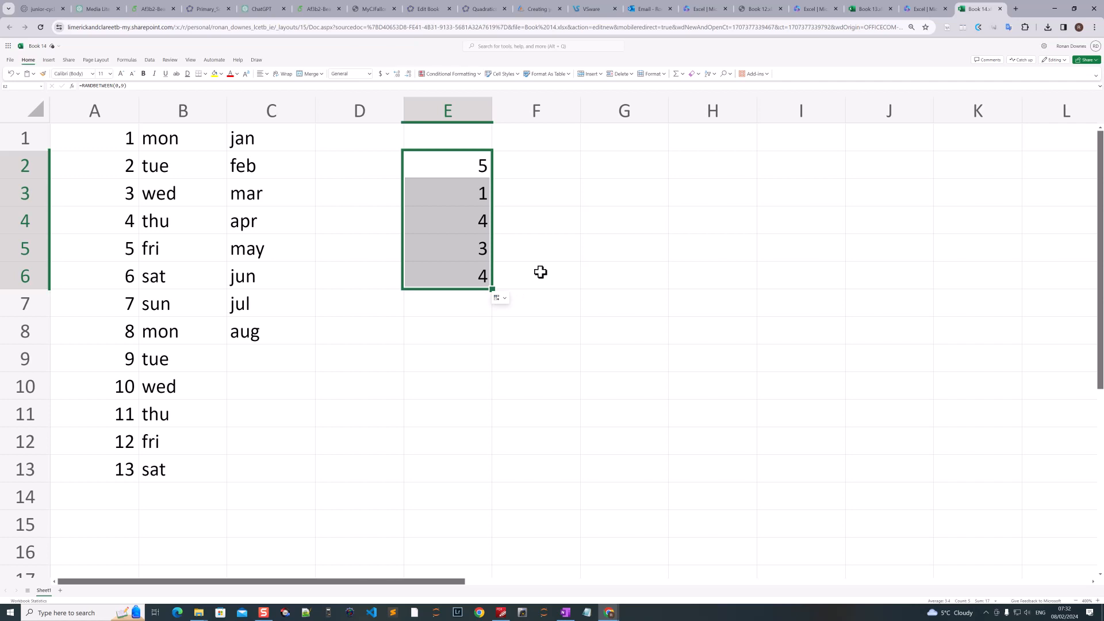
drag(494, 287, 839, 287)
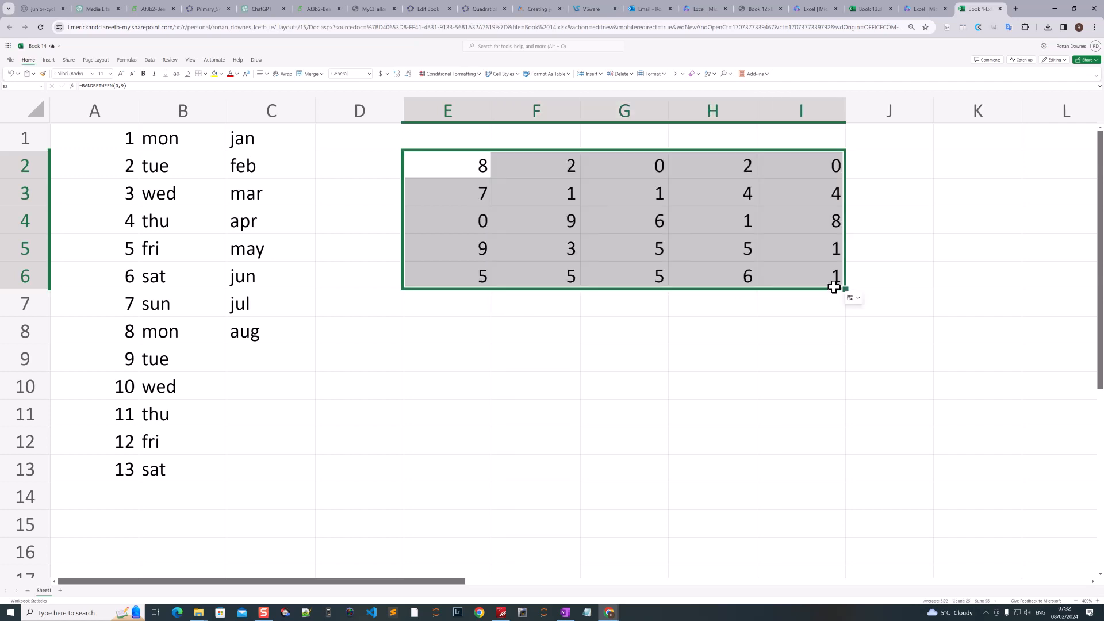
- Try the plain range reference =E2:E6 in cell E7, and clear it again
click(450, 310)
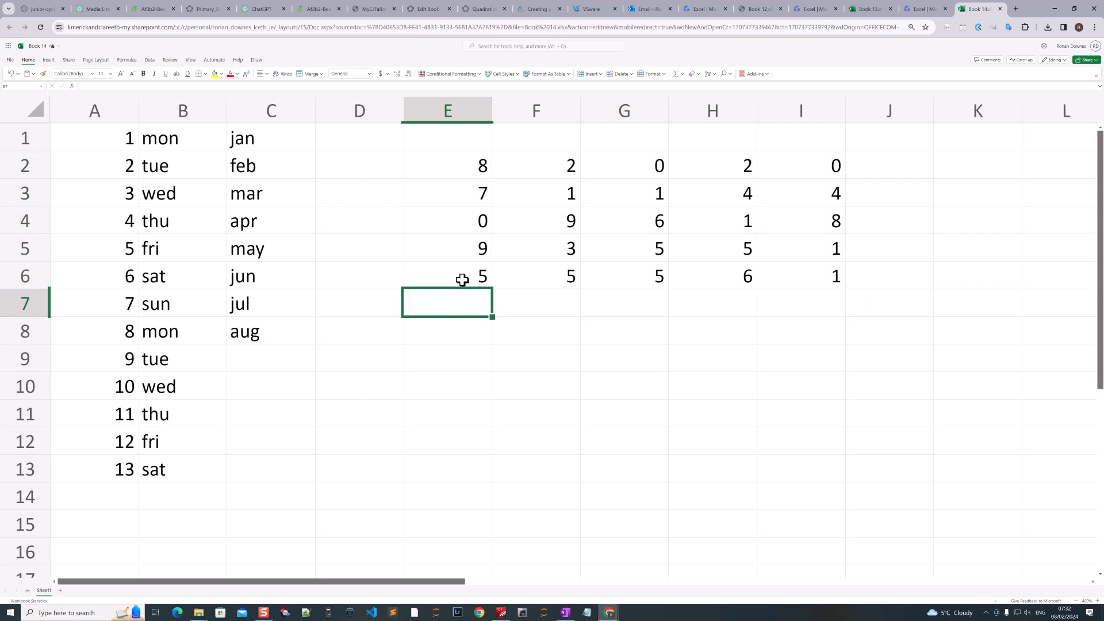
text(=)
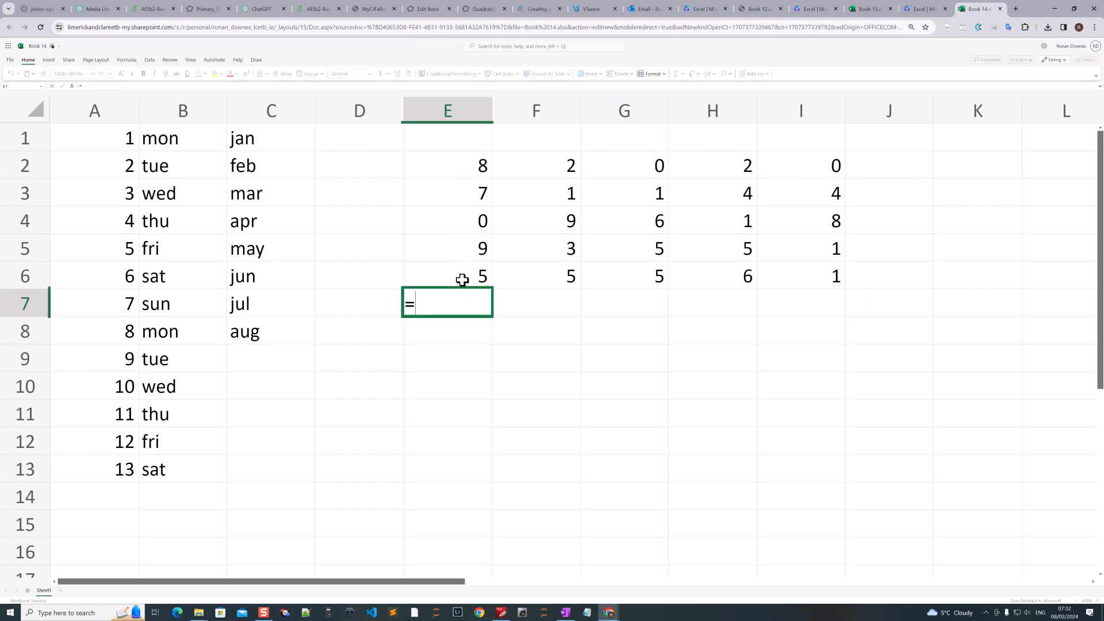
drag(462, 280, 450, 167)
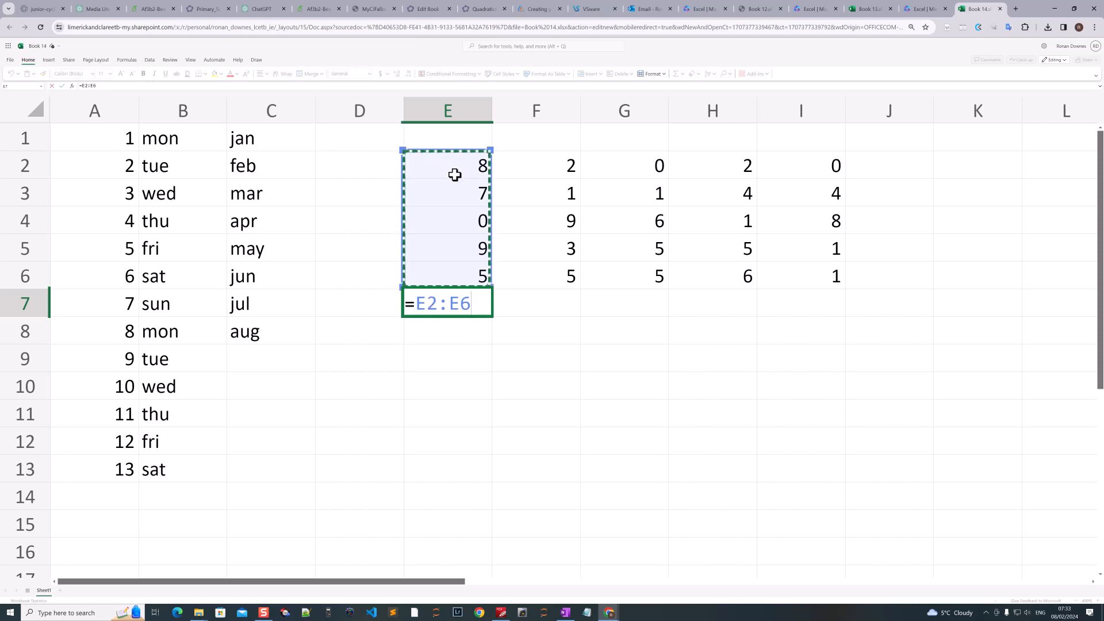
key(Return)
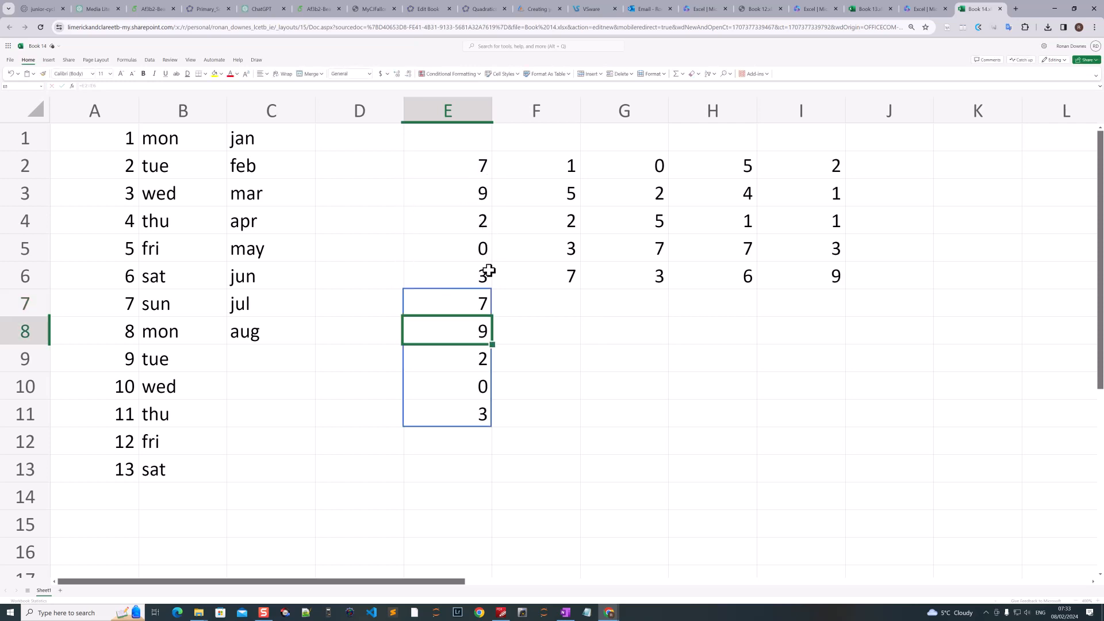
click(463, 311)
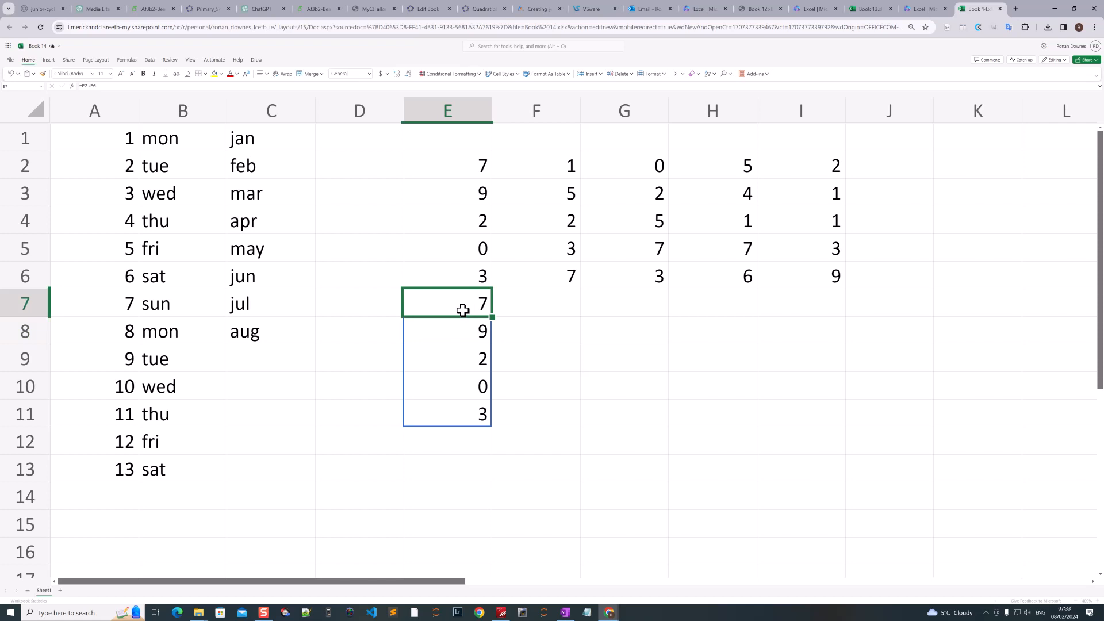
key(Delete)
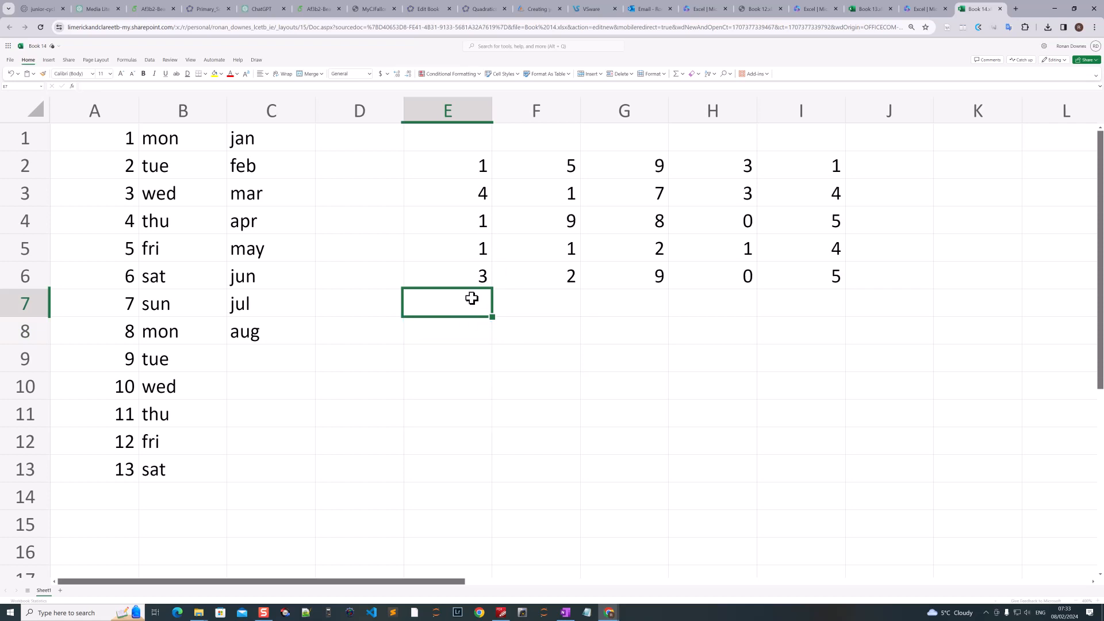
text(=)
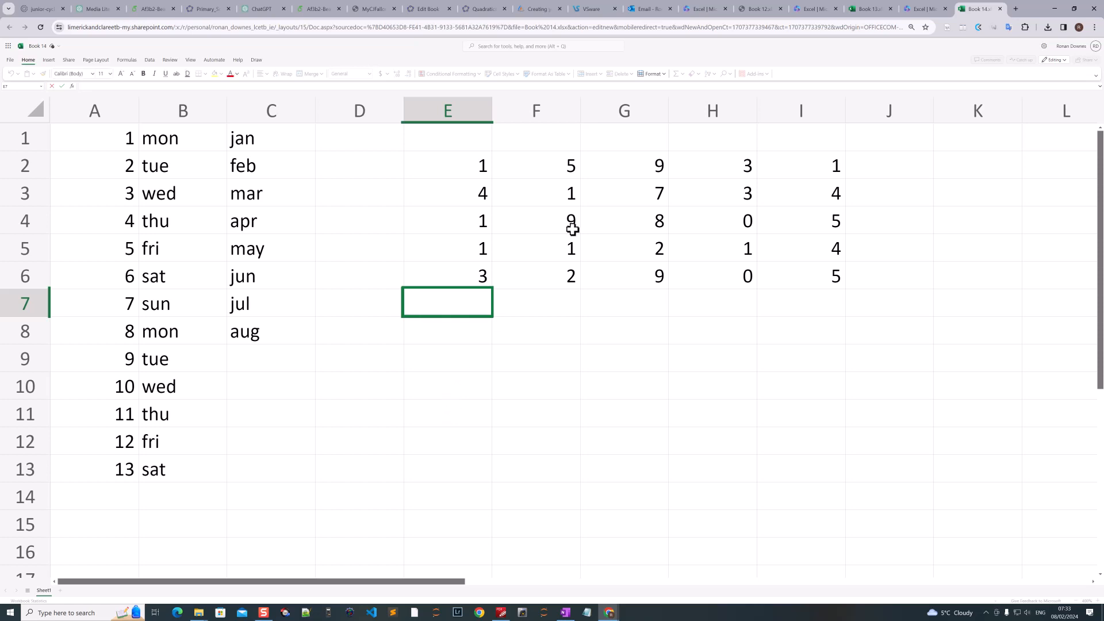
click(48, 61)
click(26, 61)
click(131, 61)
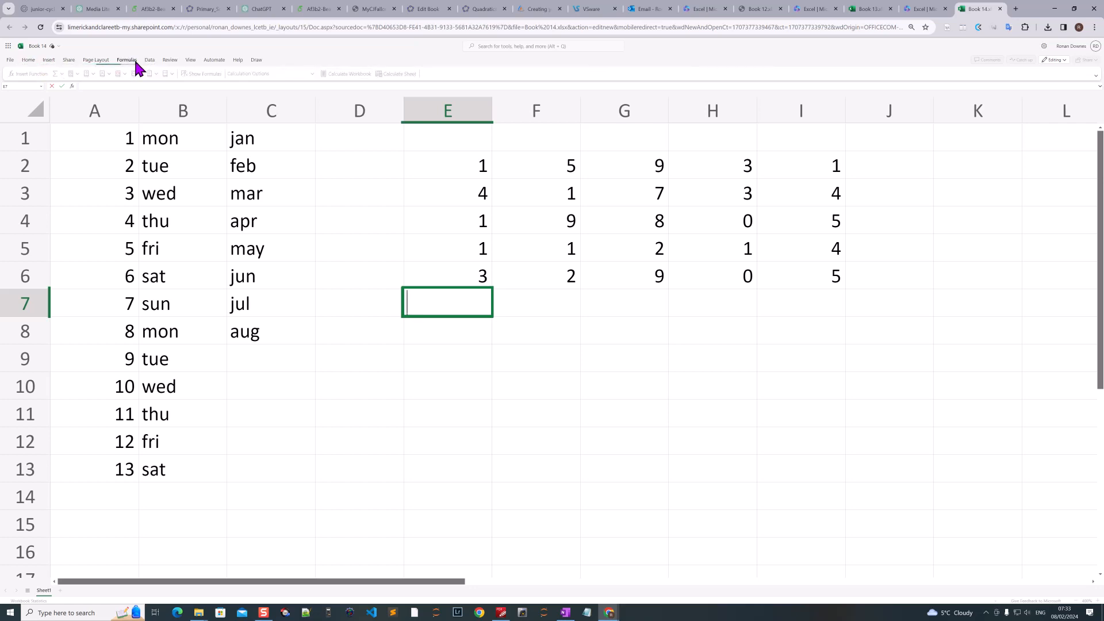
click(151, 61)
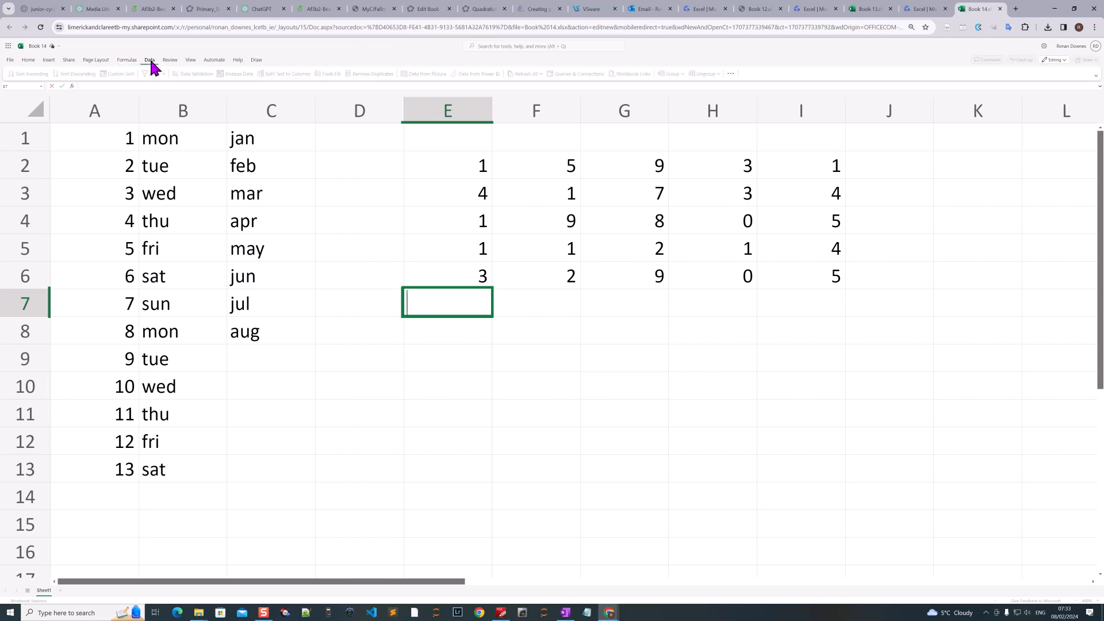
click(168, 61)
click(191, 59)
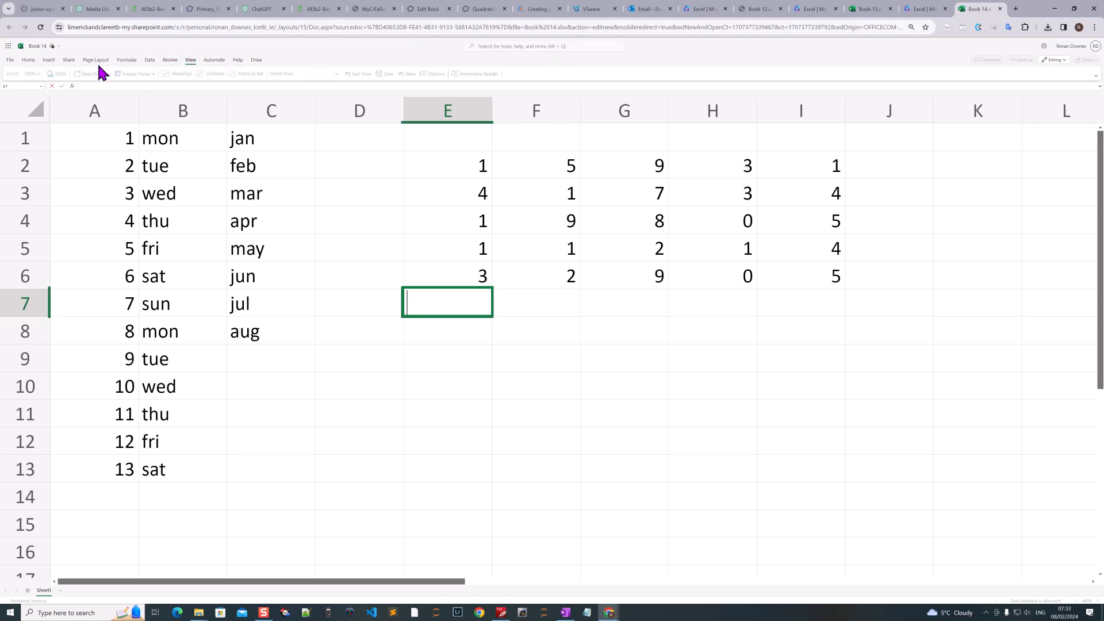
click(28, 61)
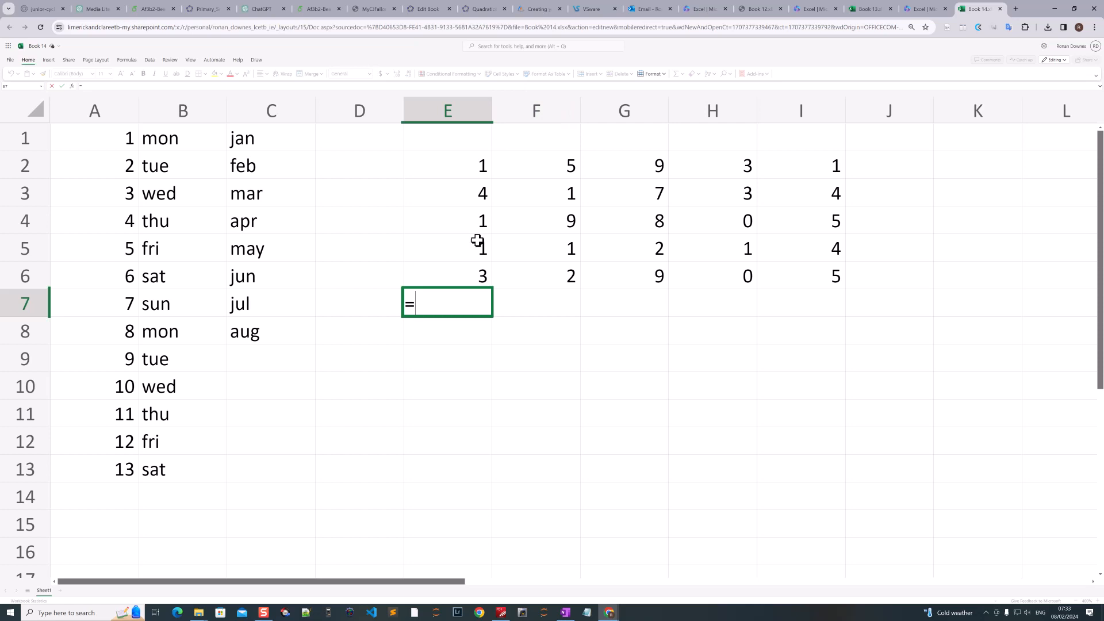
click(544, 311)
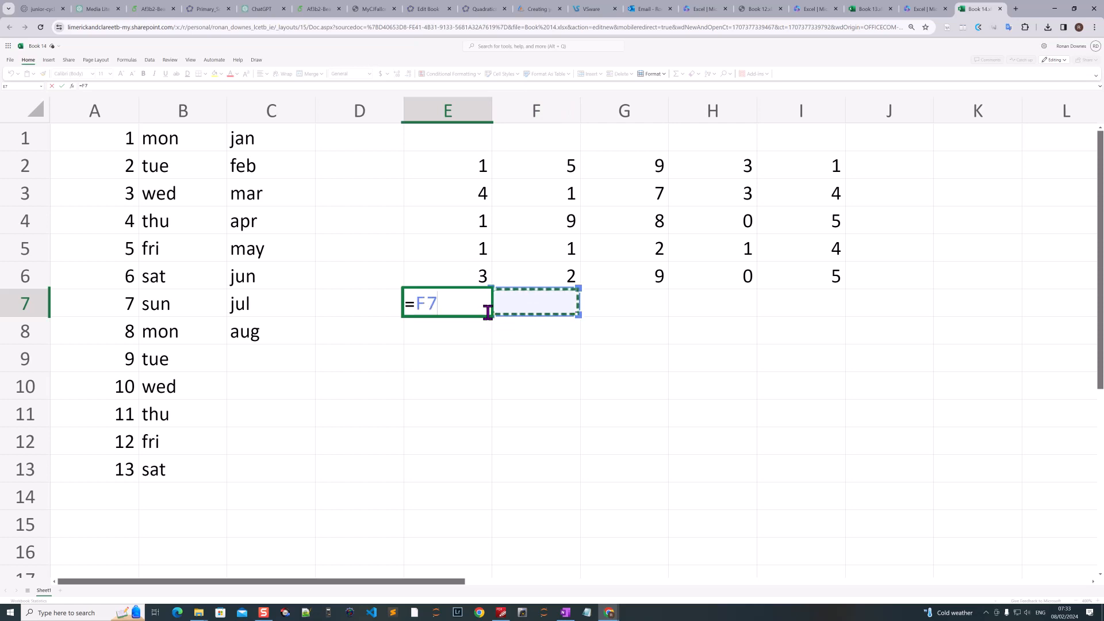
key(Escape)
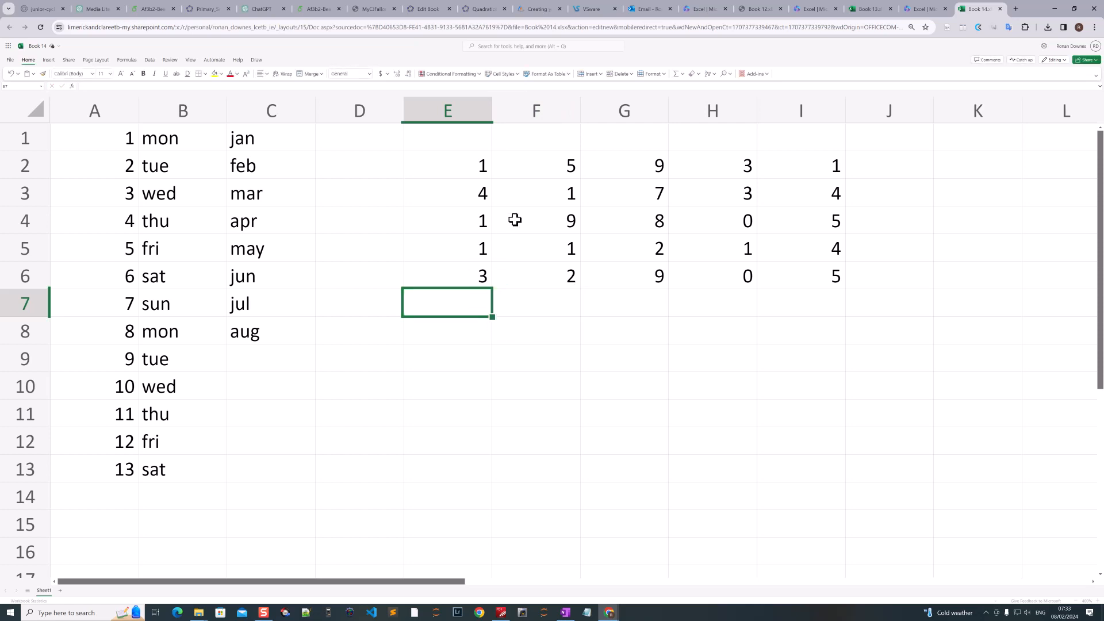
- Total the random numbers in E2:E6 with AutoSum in cell E7
click(682, 77)
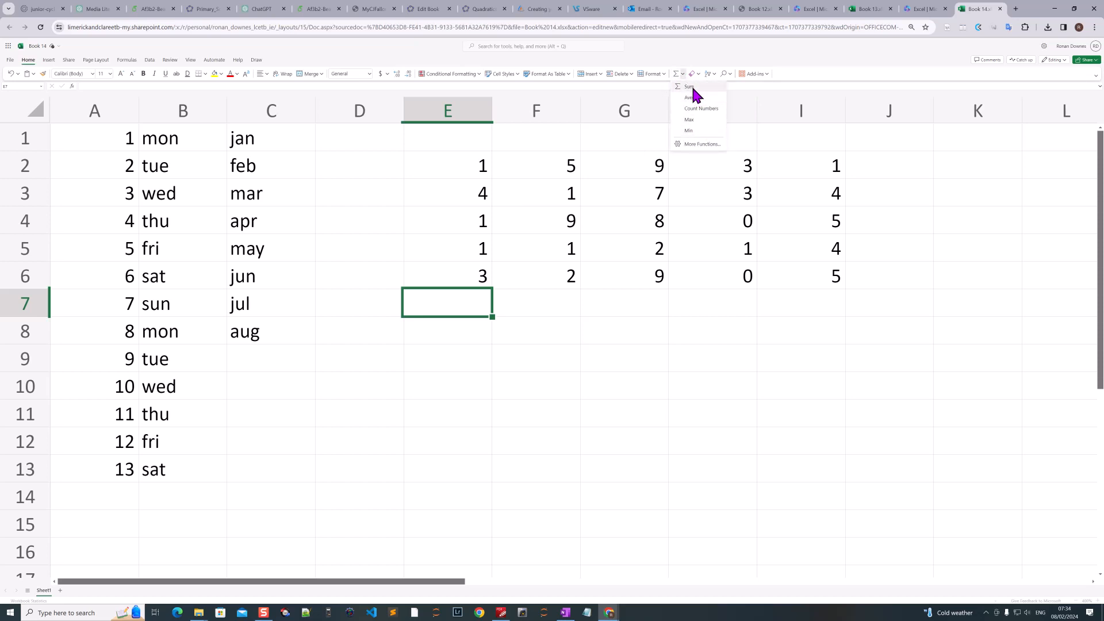
click(690, 88)
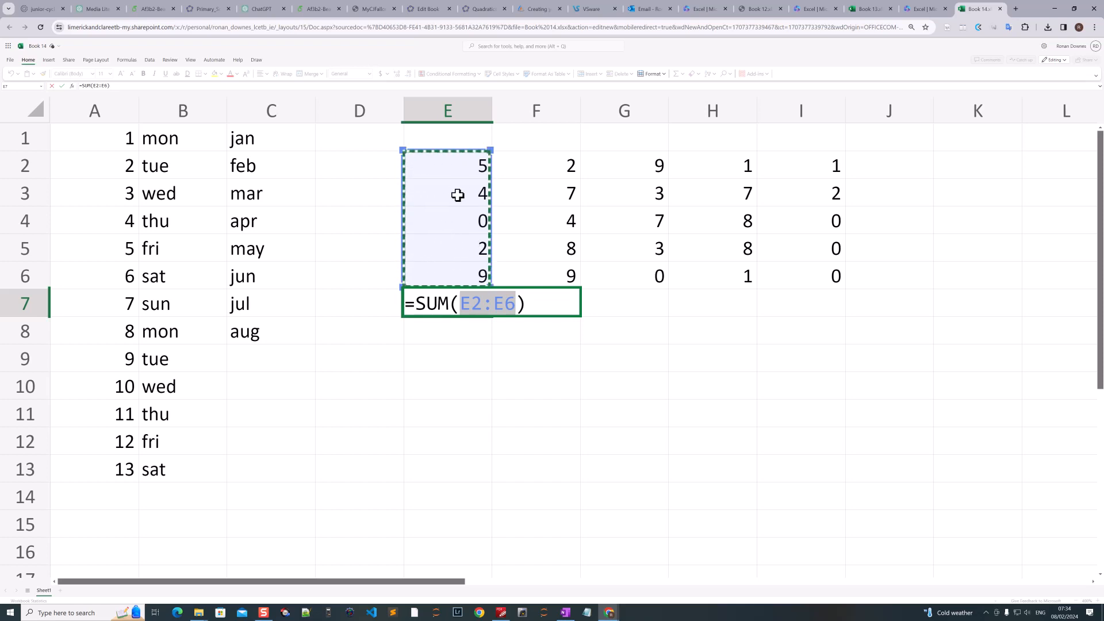
key(Return)
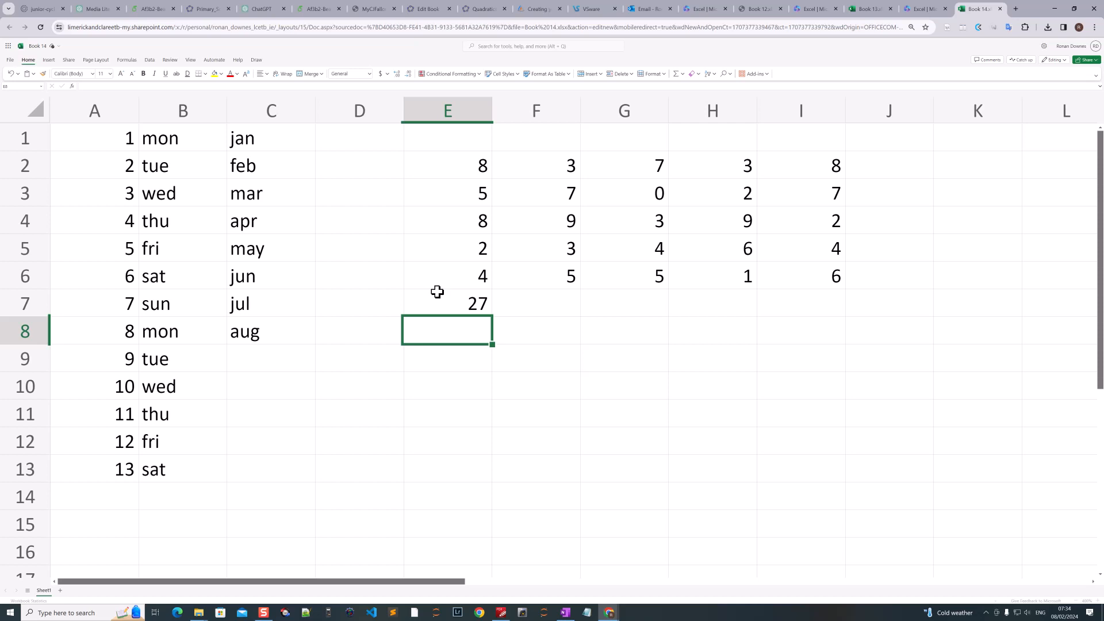
- Apply a double bottom border to the block of random numbers in E2:I6
drag(449, 161, 819, 278)
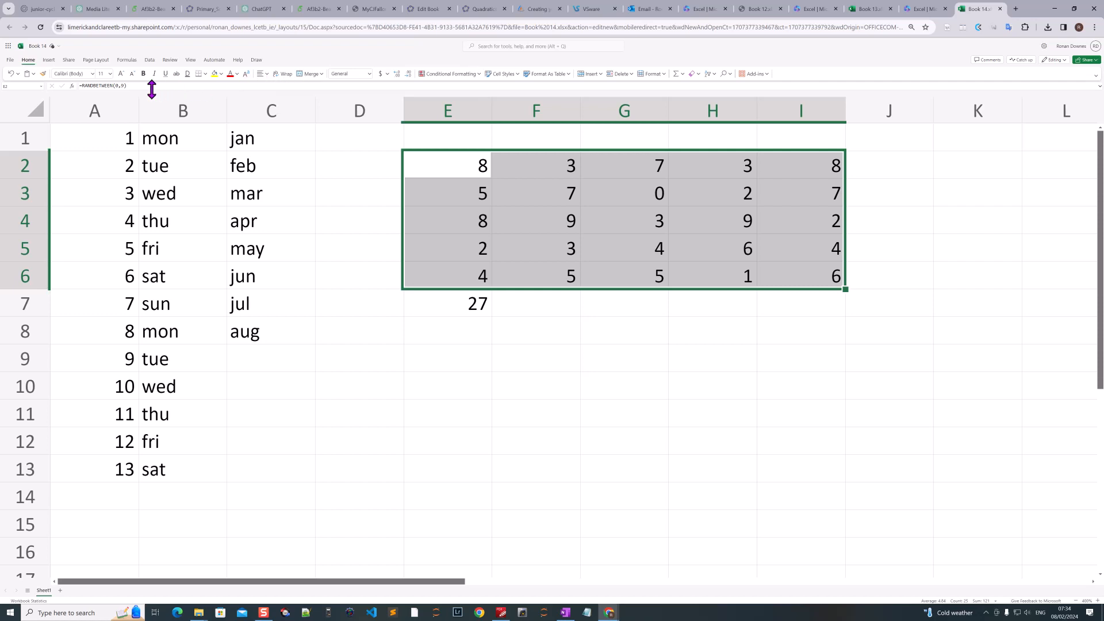
click(205, 74)
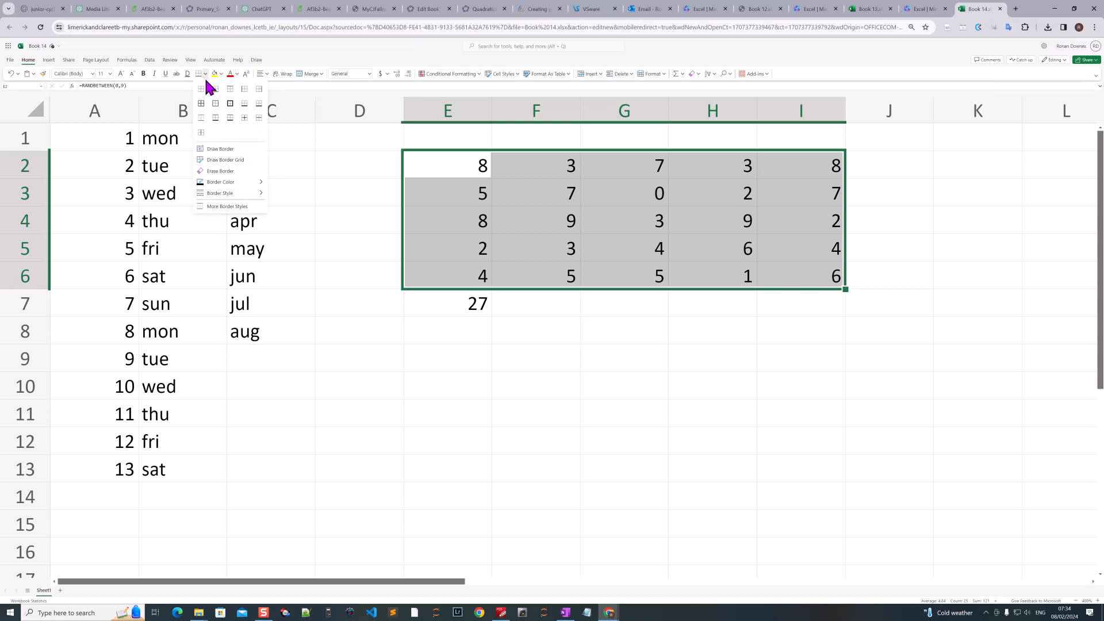
click(245, 105)
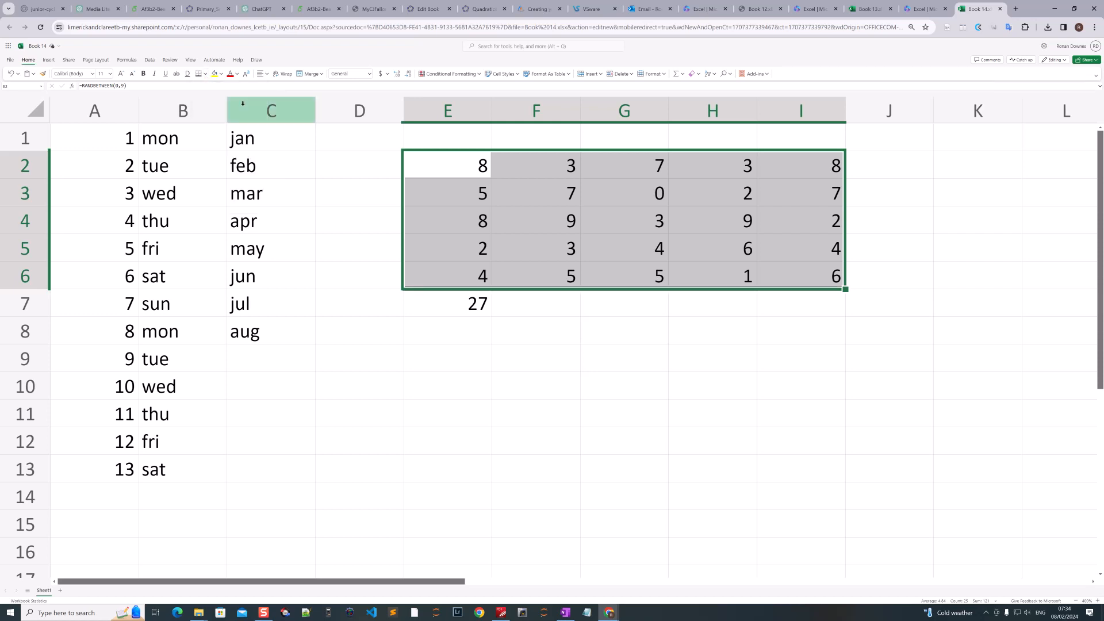
click(415, 321)
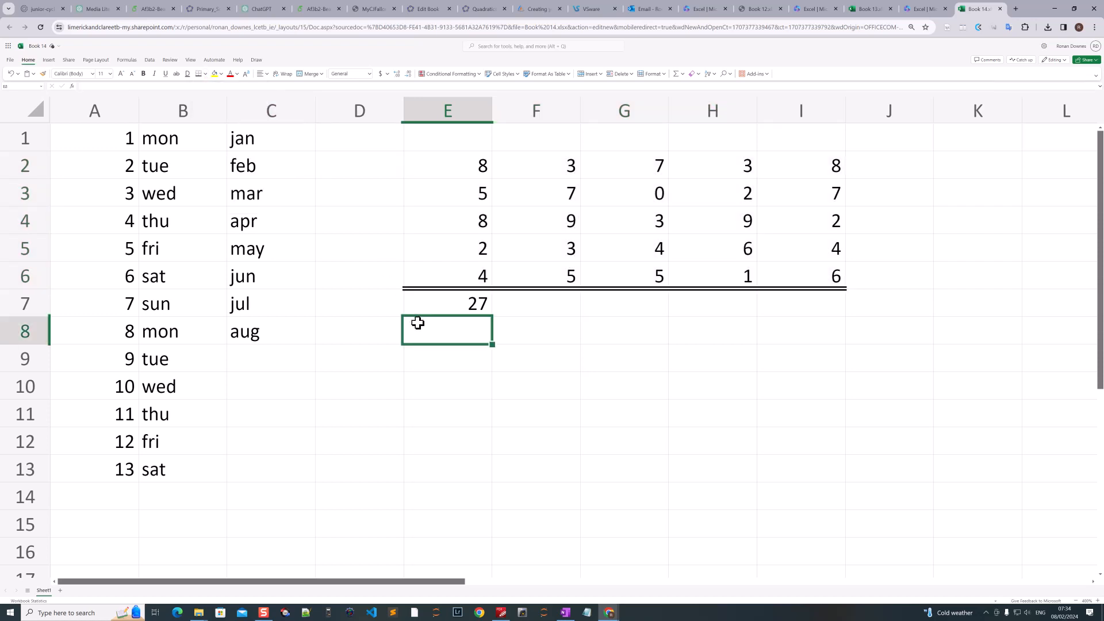
click(542, 307)
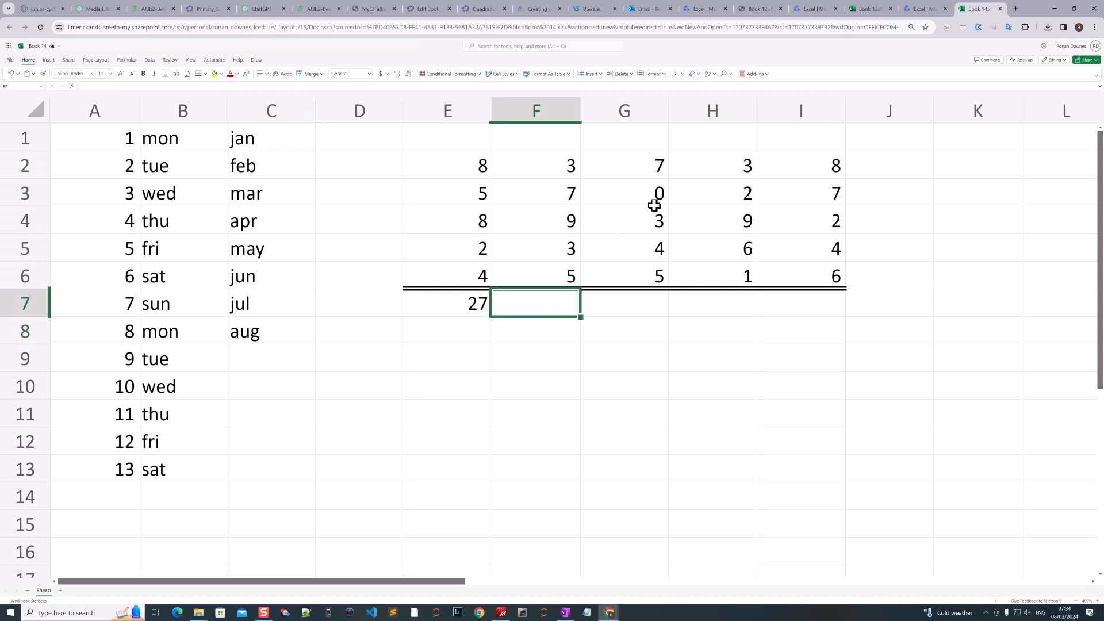
- Average the random numbers in F2:F6 in cell F7 with the AVERAGE function
click(683, 74)
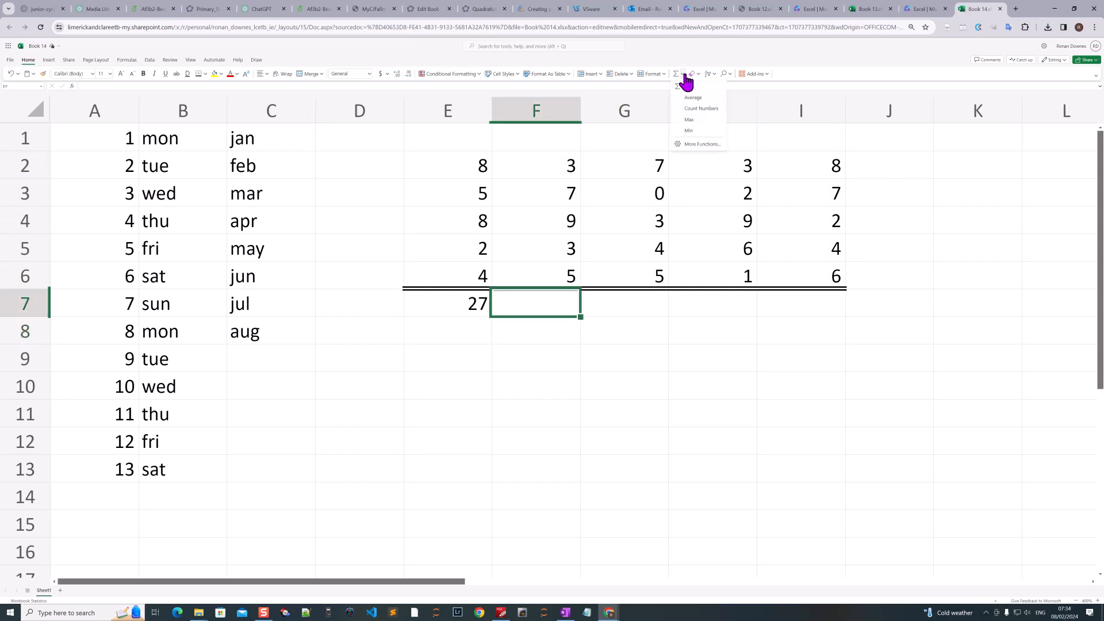
click(696, 98)
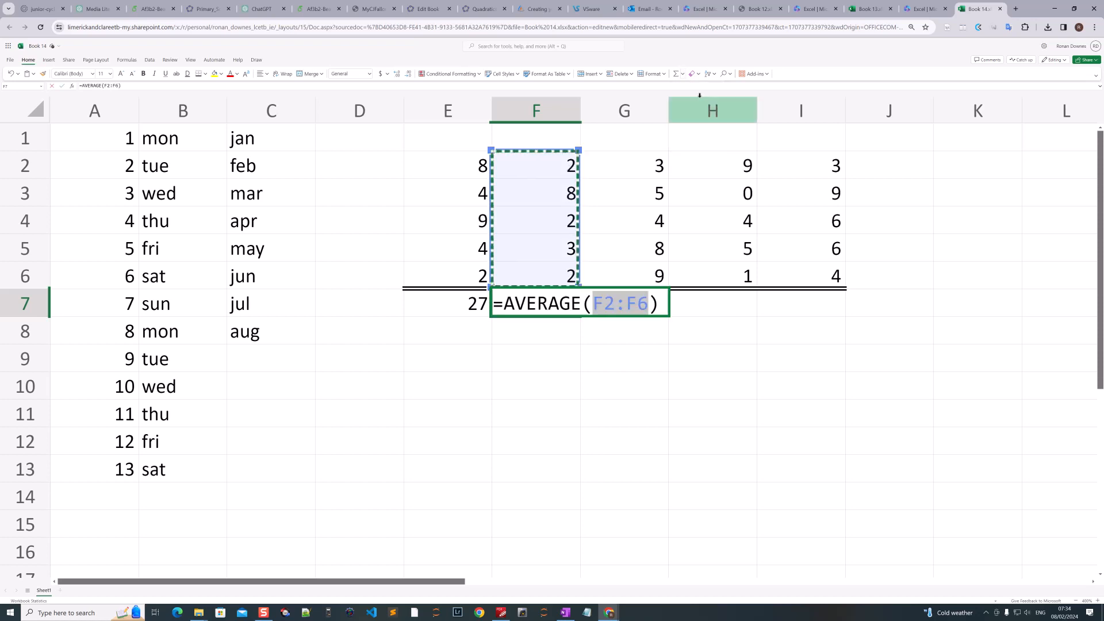
key(Return)
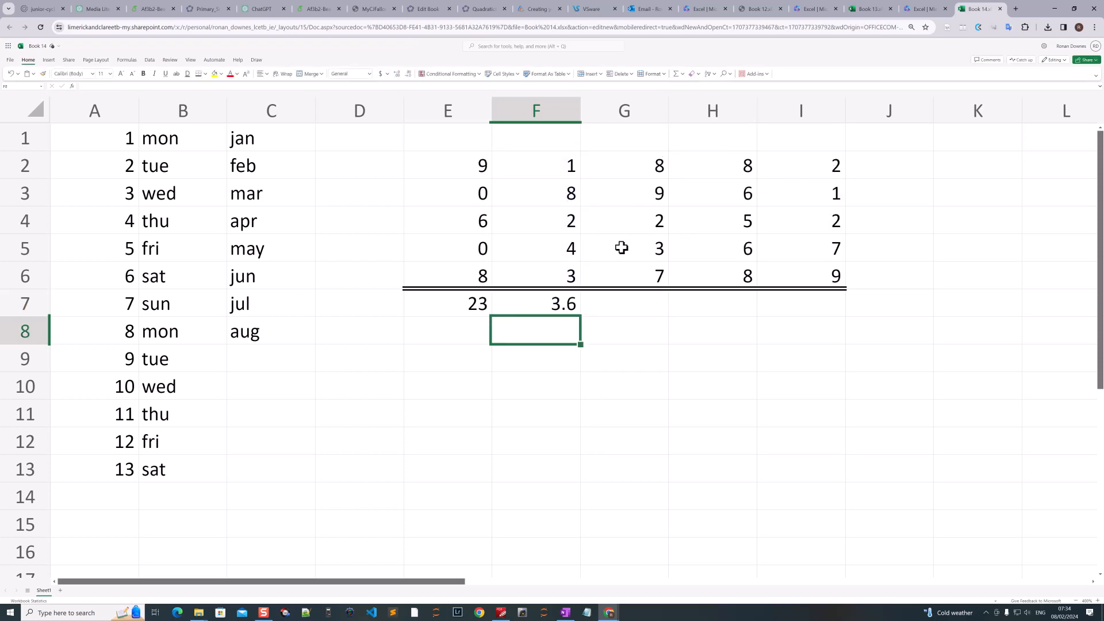
- Count the numbers in G2:G6 in cell G7 with the COUNT function
click(611, 308)
click(683, 76)
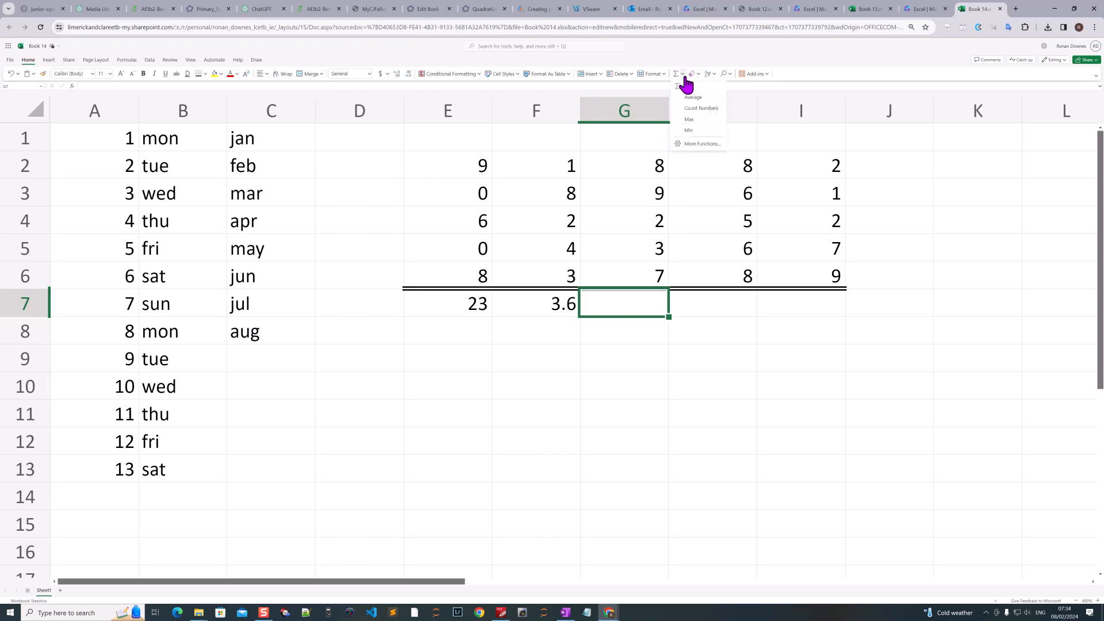
click(693, 109)
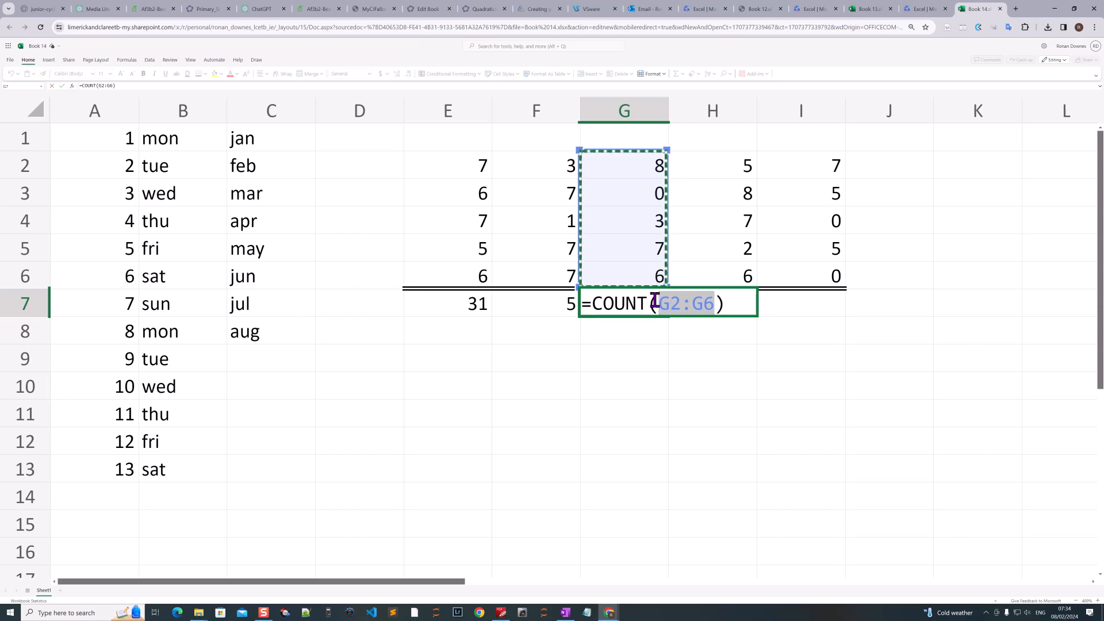
key(Return)
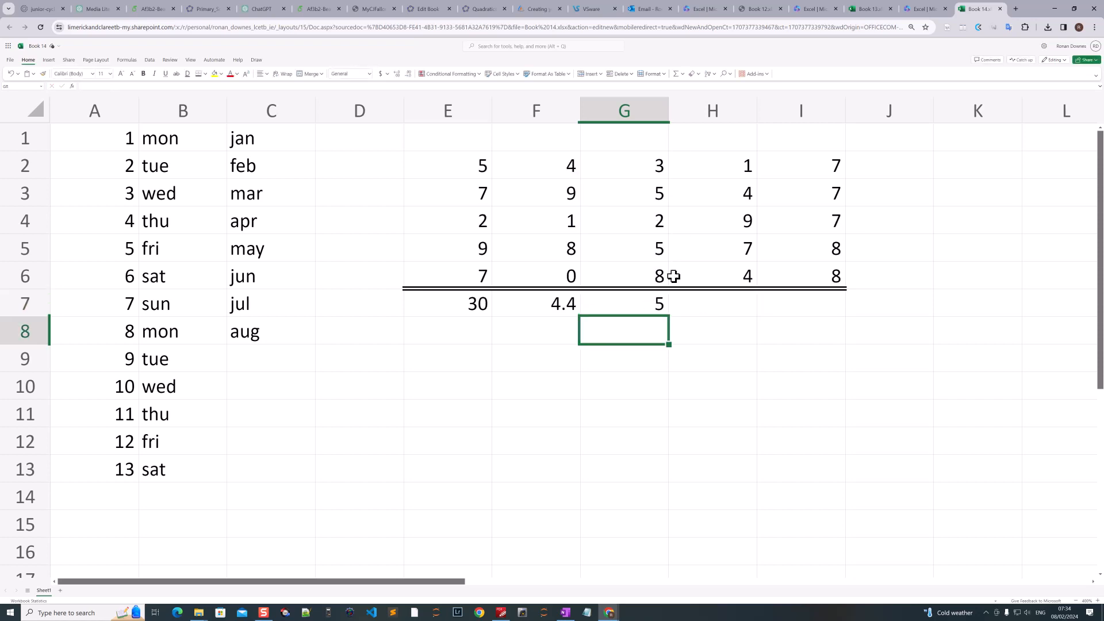
- Find the maximum of H2:H6 in cell H7 with the MAX function
click(719, 298)
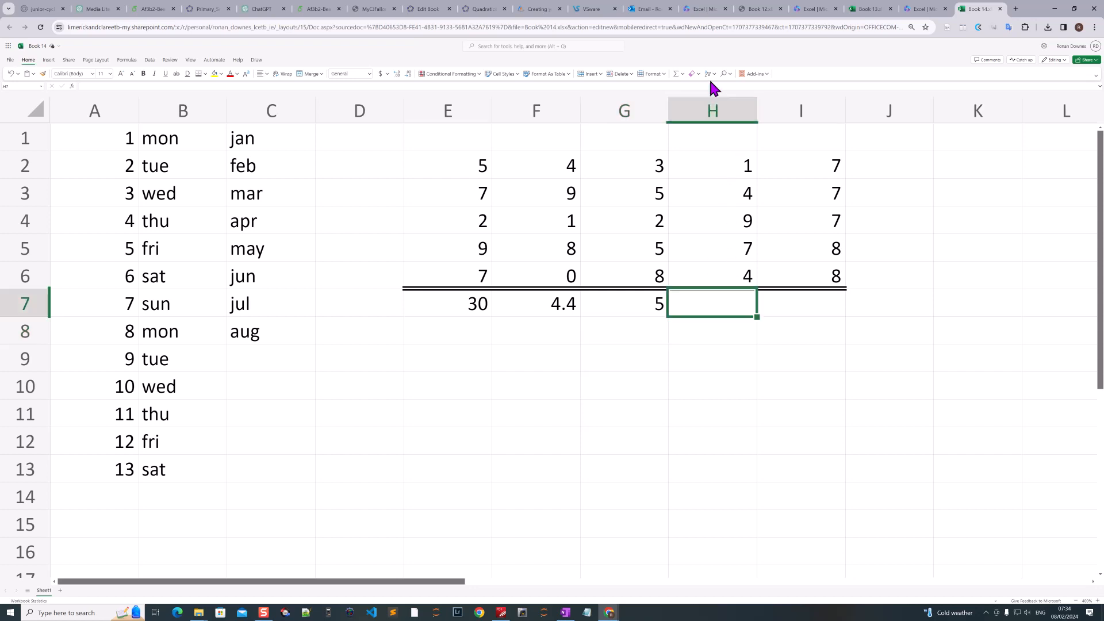
click(690, 74)
click(682, 75)
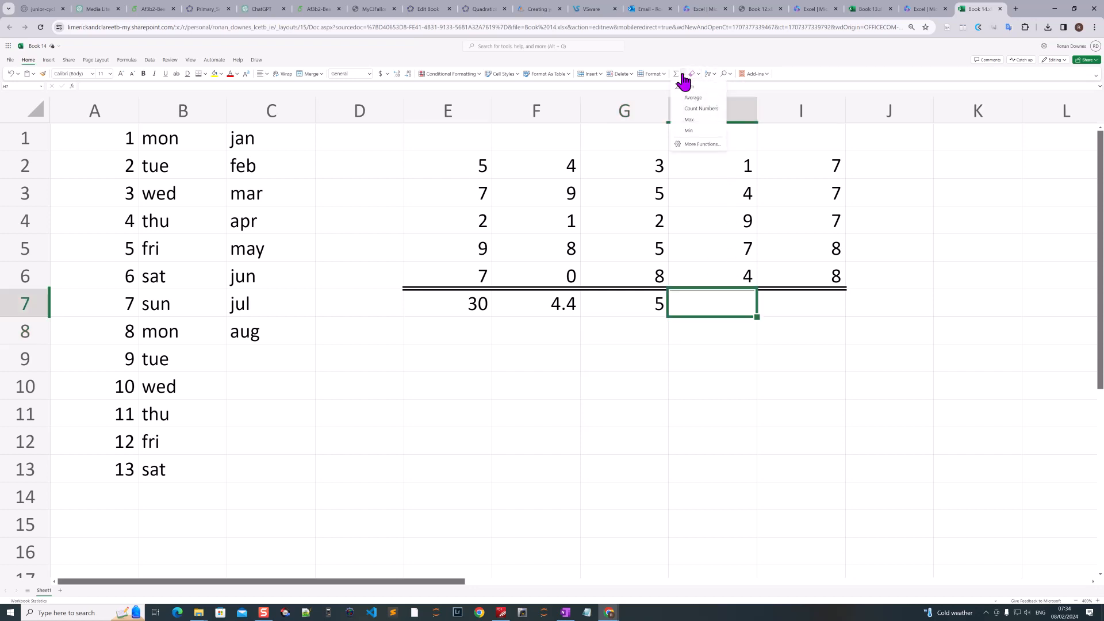
click(693, 120)
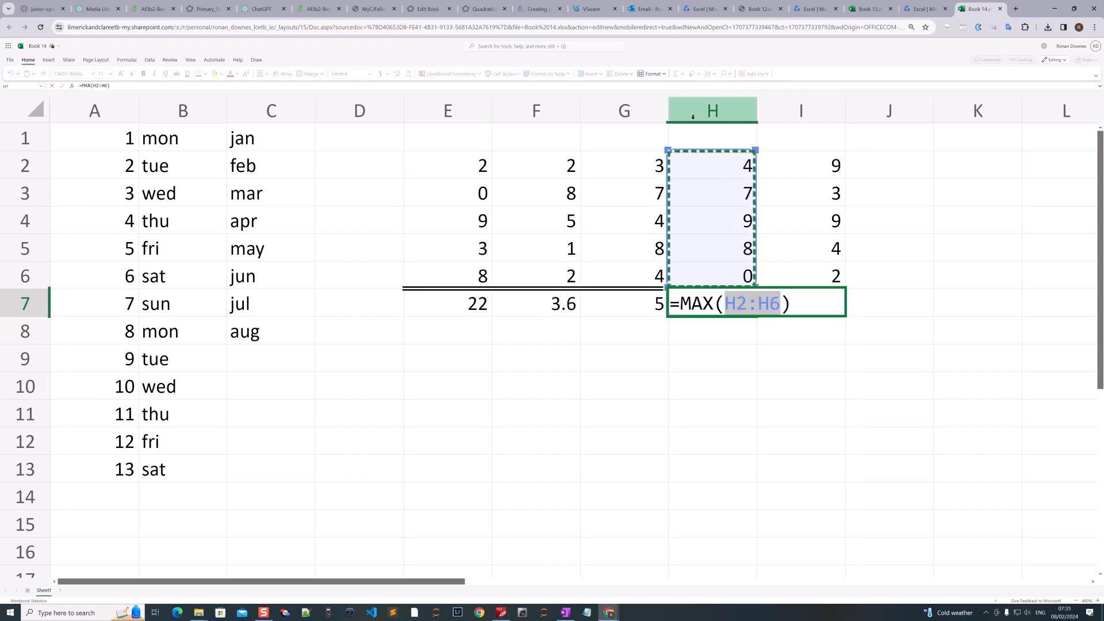
key(Return)
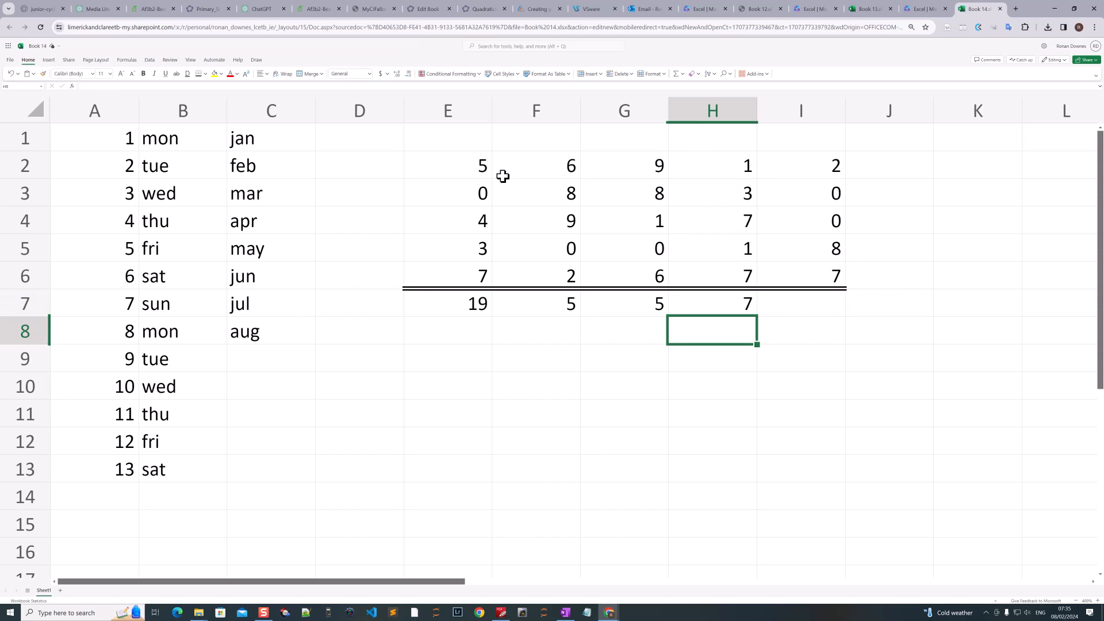
- Copy the random numbers in E2:I6, paste them as fixed values into E9:I13, and compare the pasted cells with the originals
drag(475, 163, 803, 261)
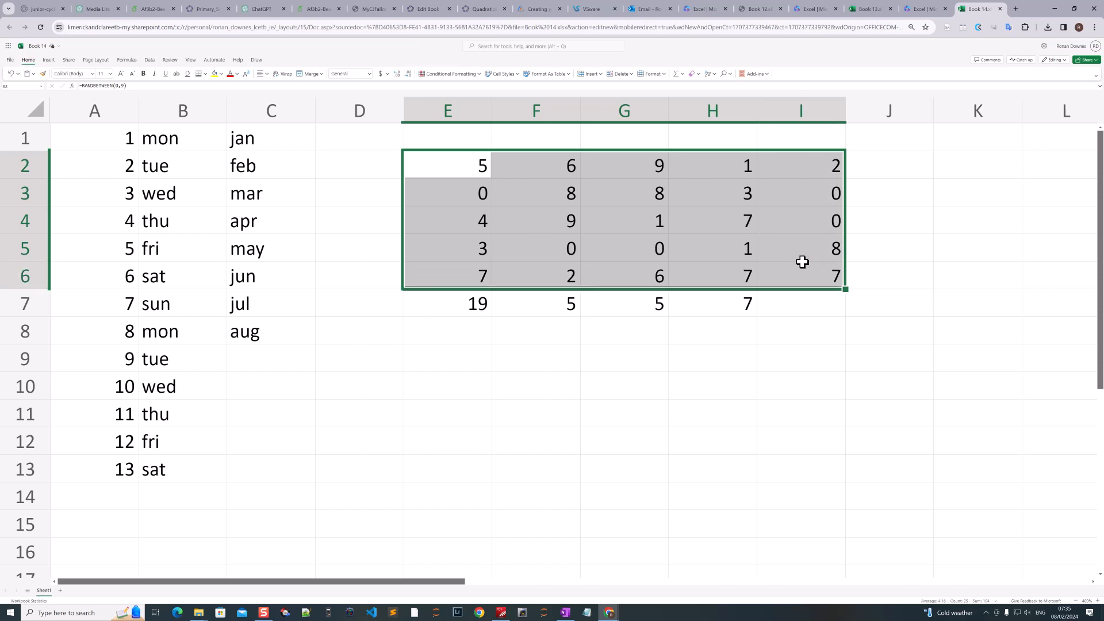
key(ctrl+c)
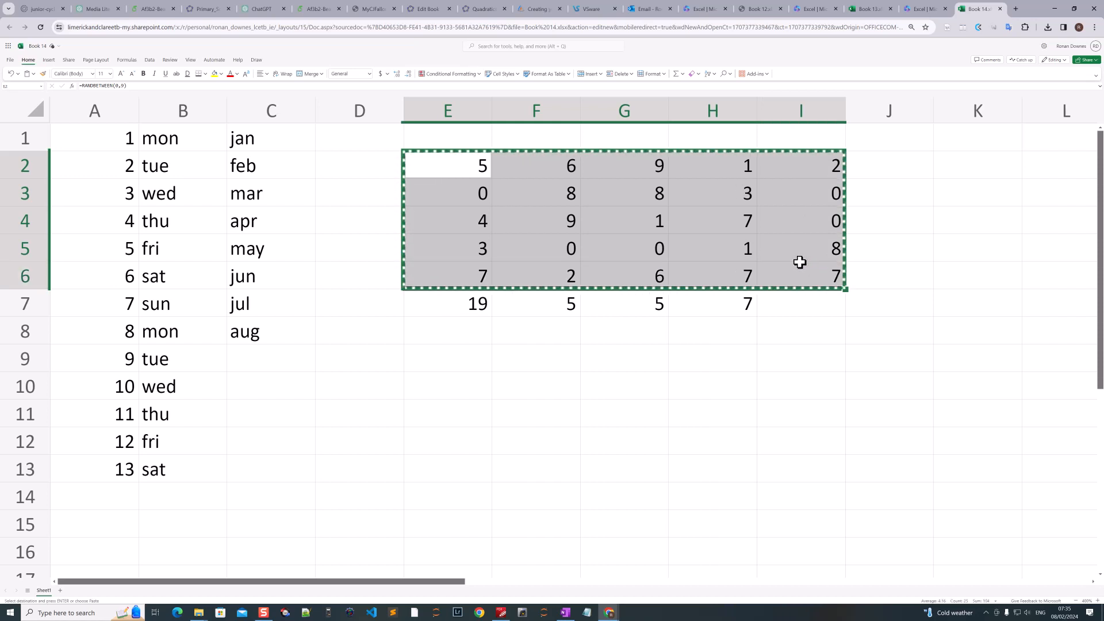
click(470, 360)
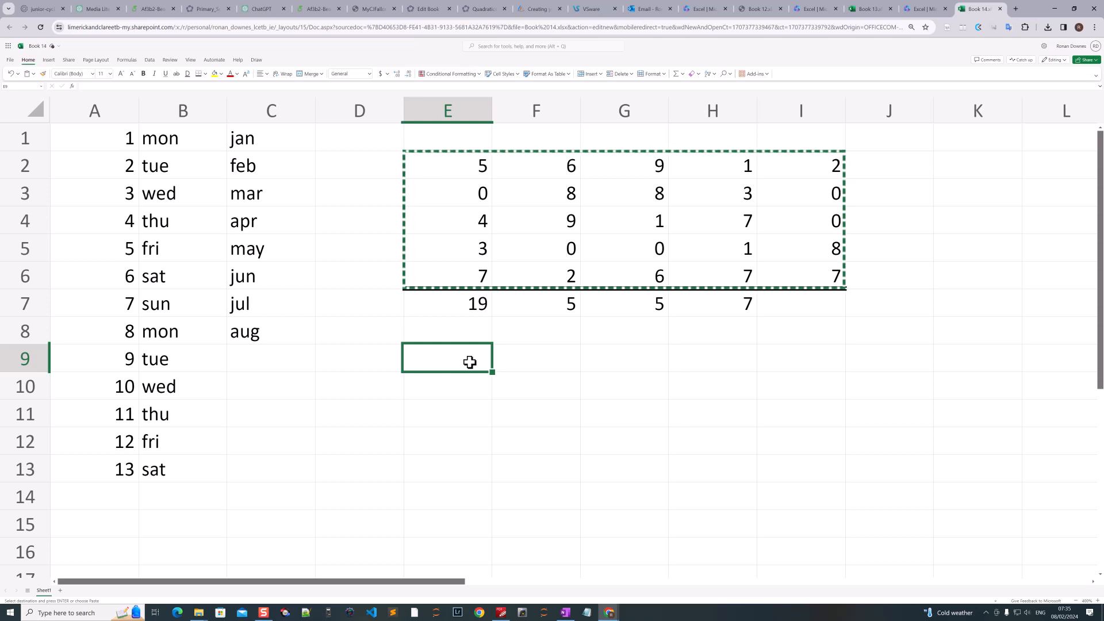
key(ctrl+v)
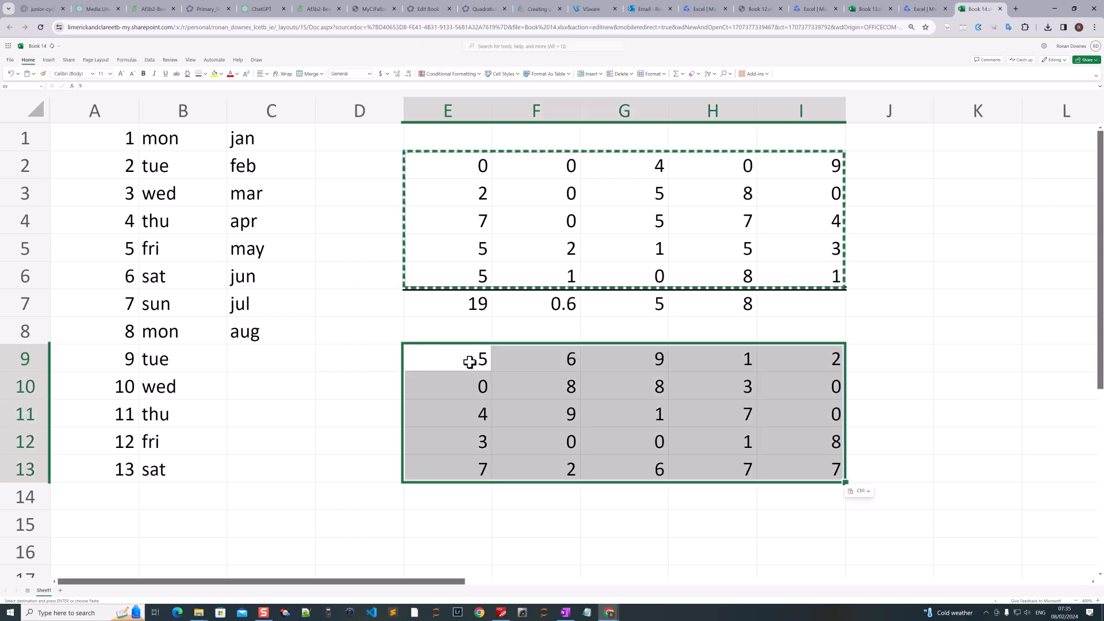
click(560, 356)
click(627, 385)
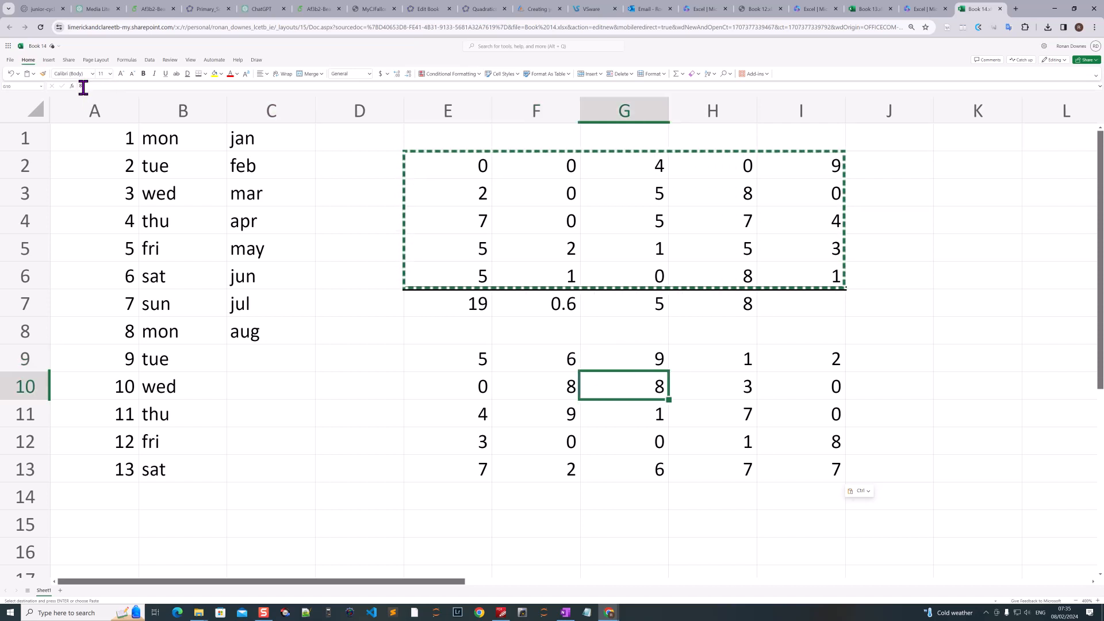
key(Escape)
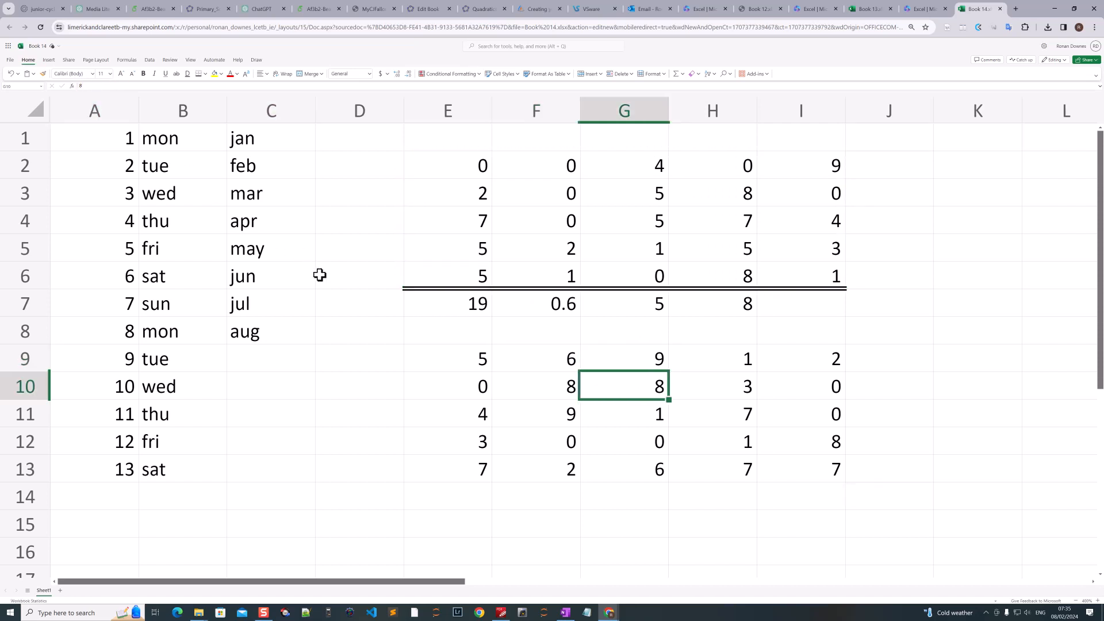
click(493, 254)
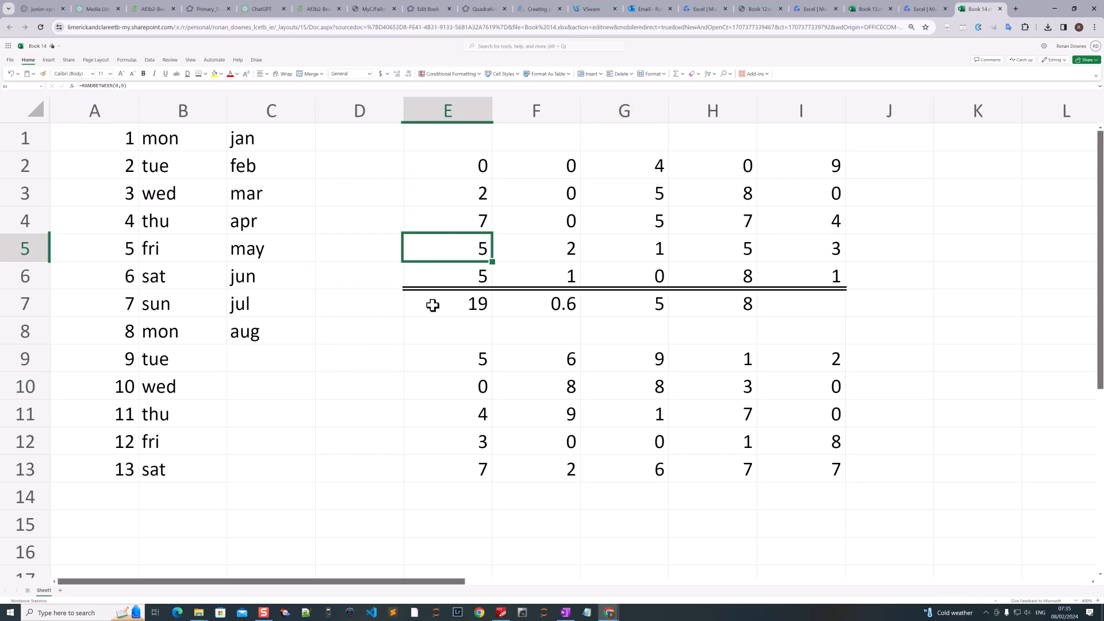
- Apply a top and double bottom border to the pasted block of values in E9:I13
drag(459, 354, 805, 454)
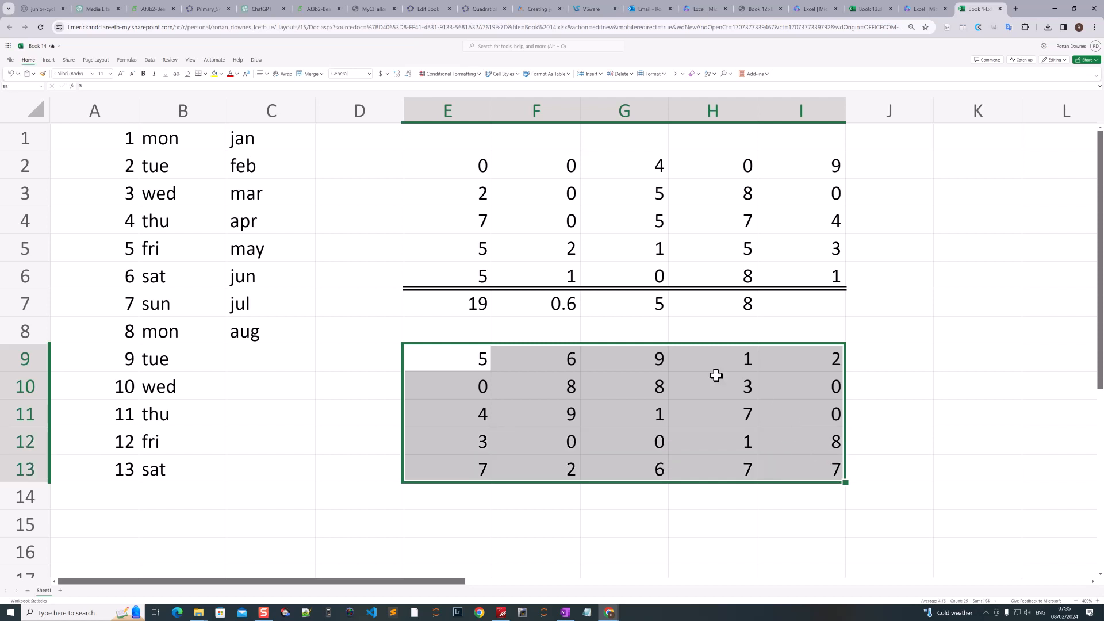
click(199, 75)
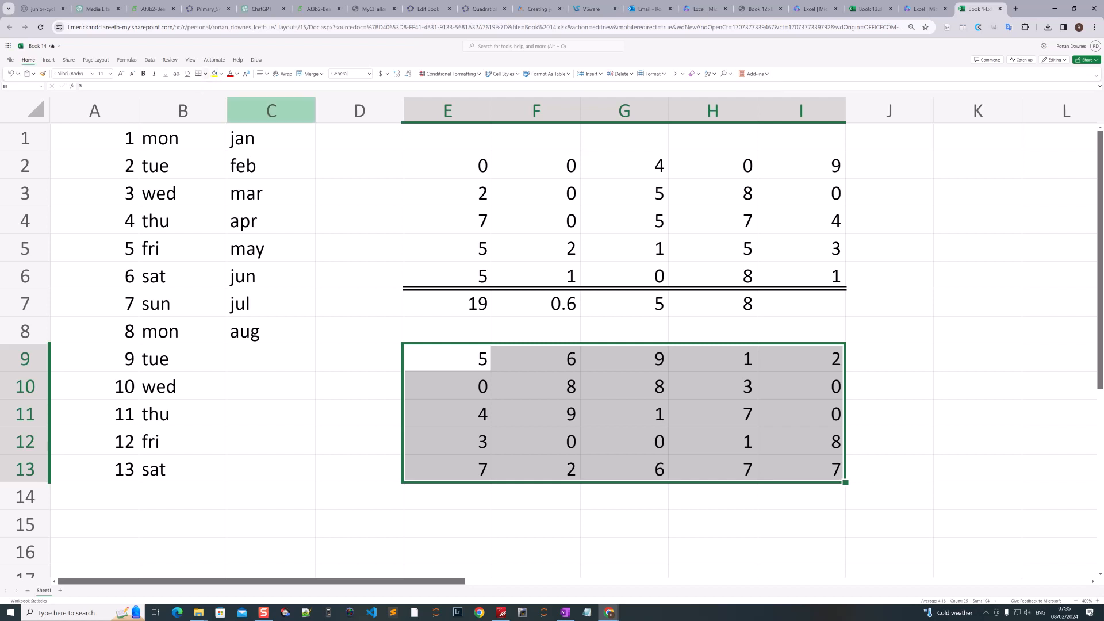
click(205, 74)
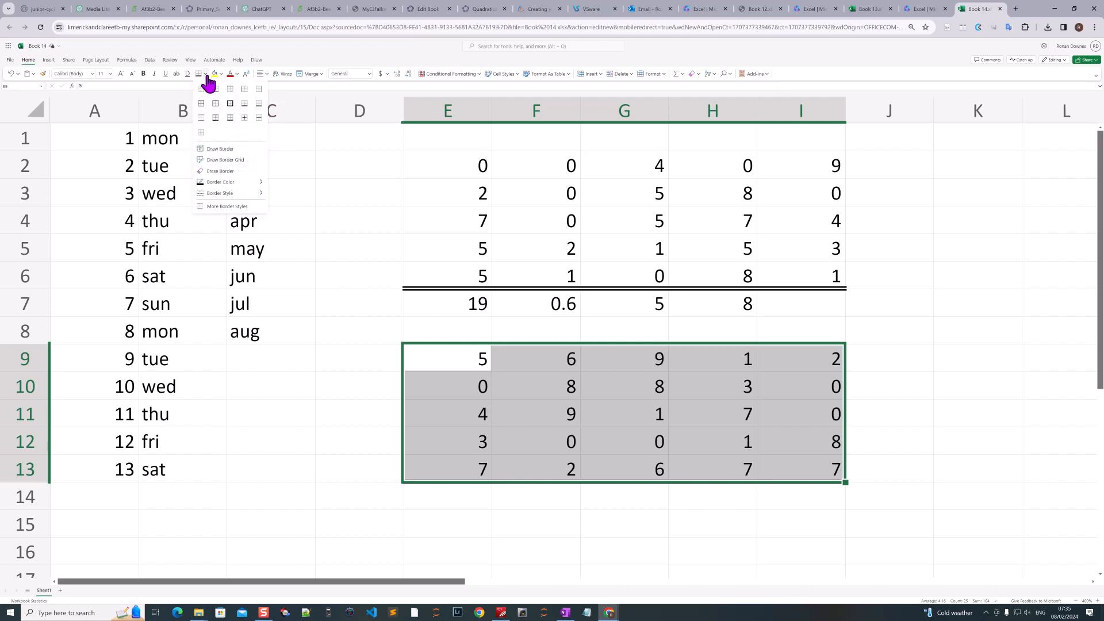
click(230, 118)
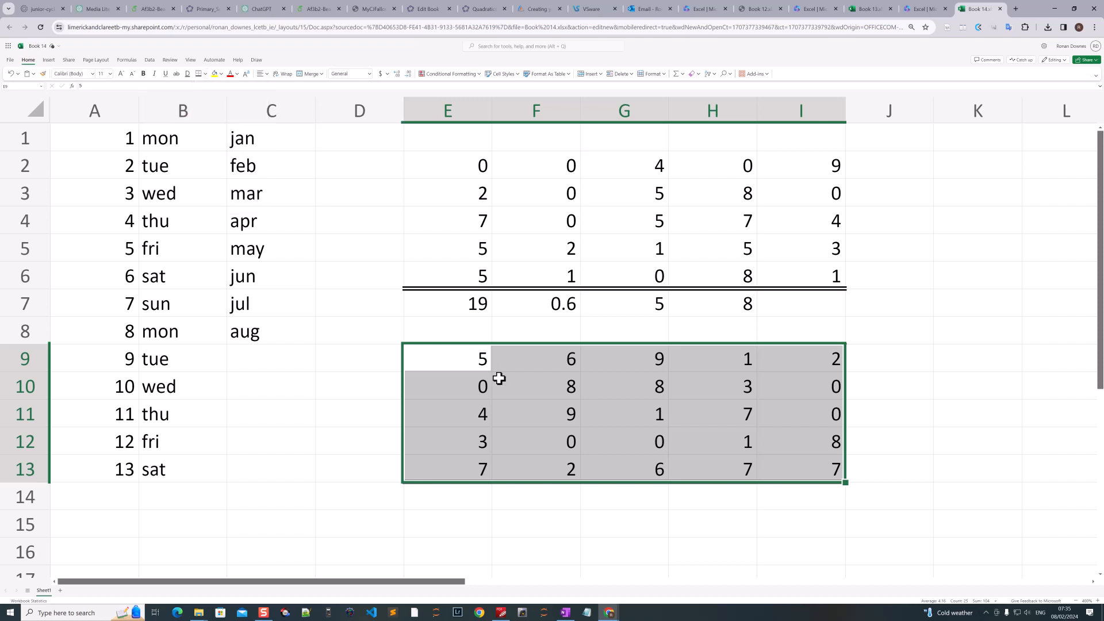
click(519, 423)
- Total the values in E9:E13 in cell E14 with the SUM function
click(470, 496)
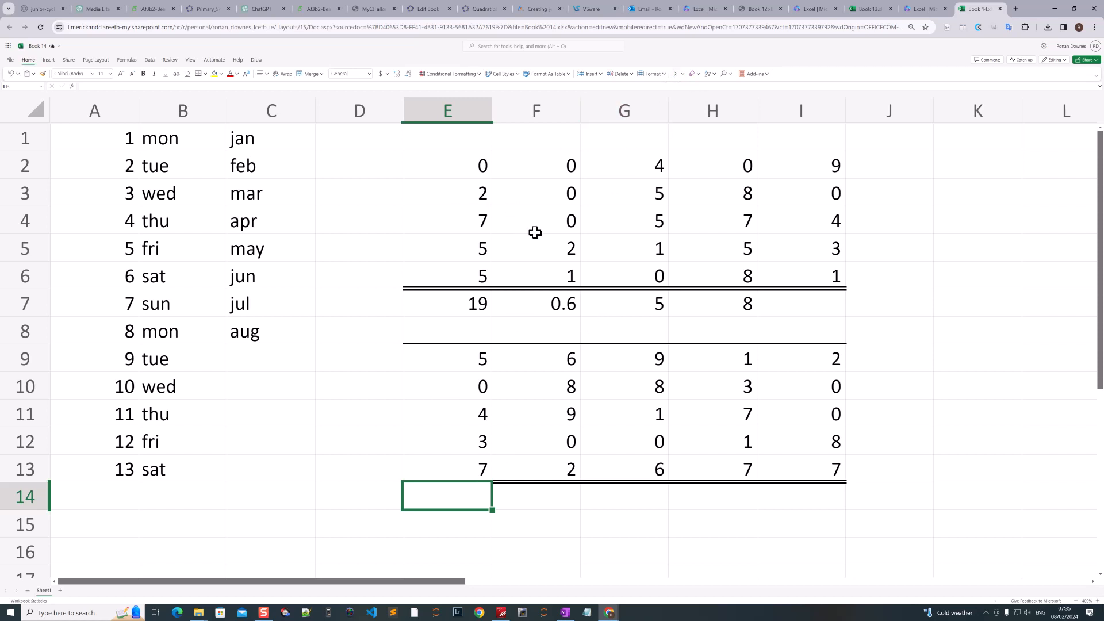
click(682, 75)
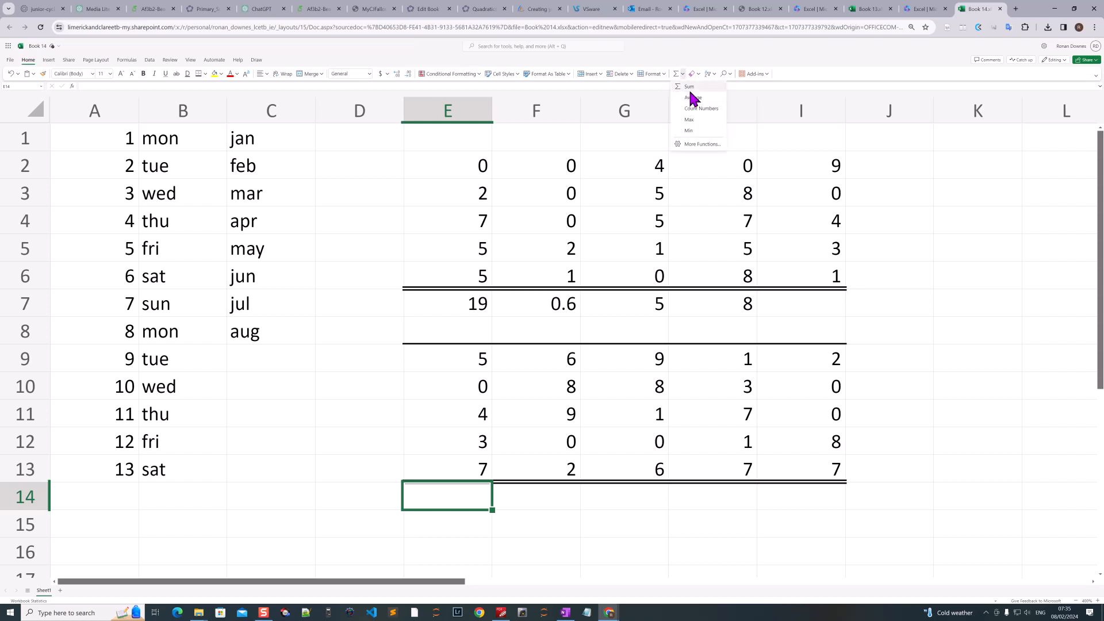
click(689, 88)
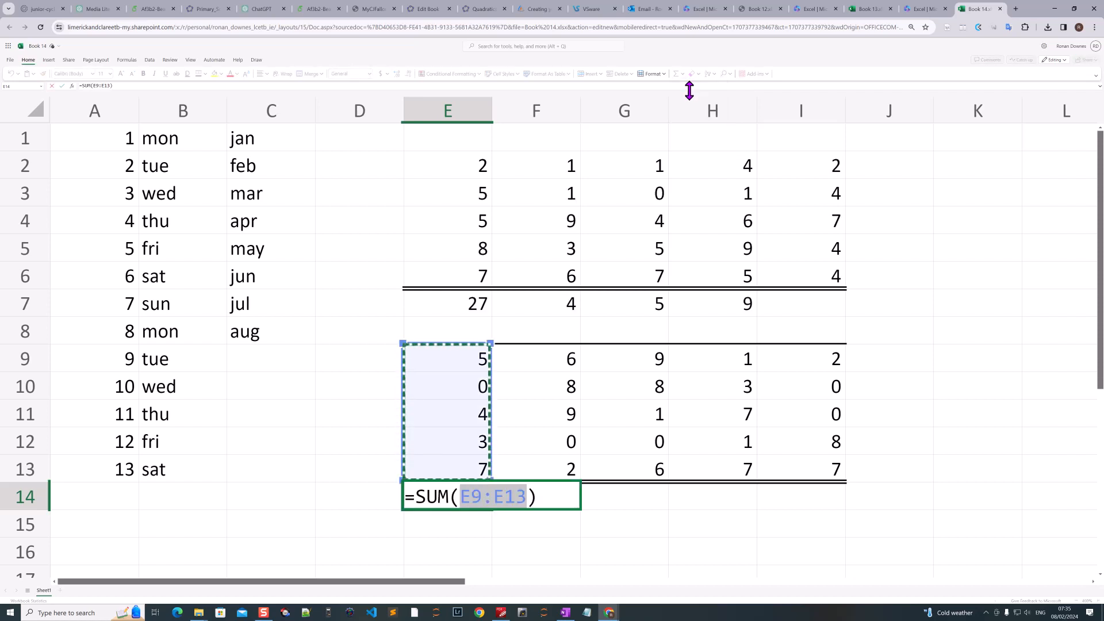
key(Return)
- Average the values in F9:F13 in cell F14 with the AVERAGE function
click(543, 503)
click(676, 75)
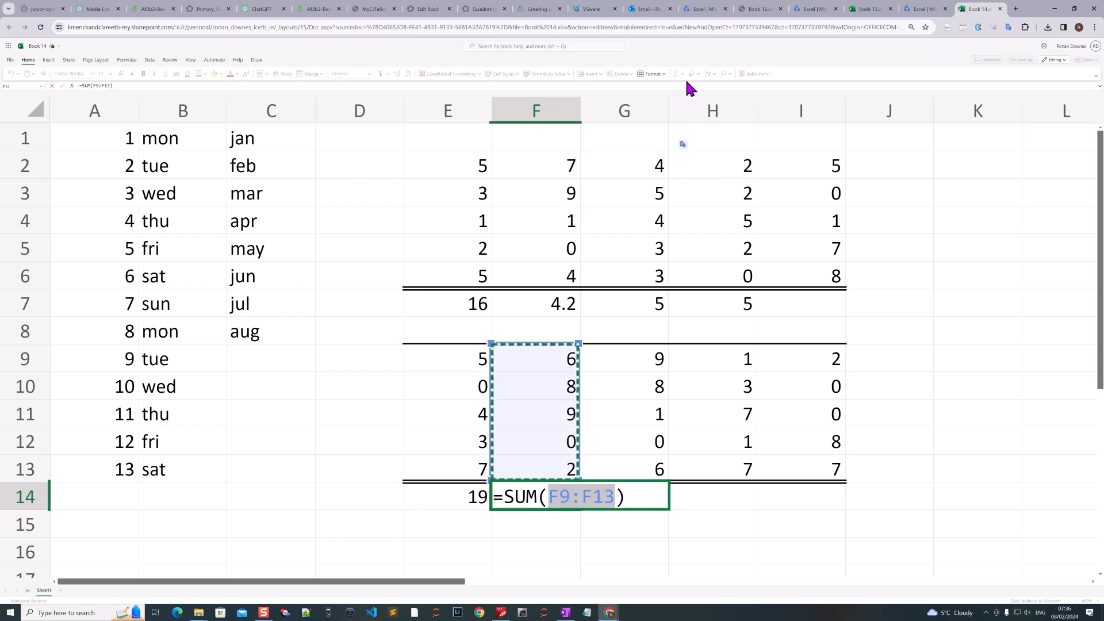
key(Escape)
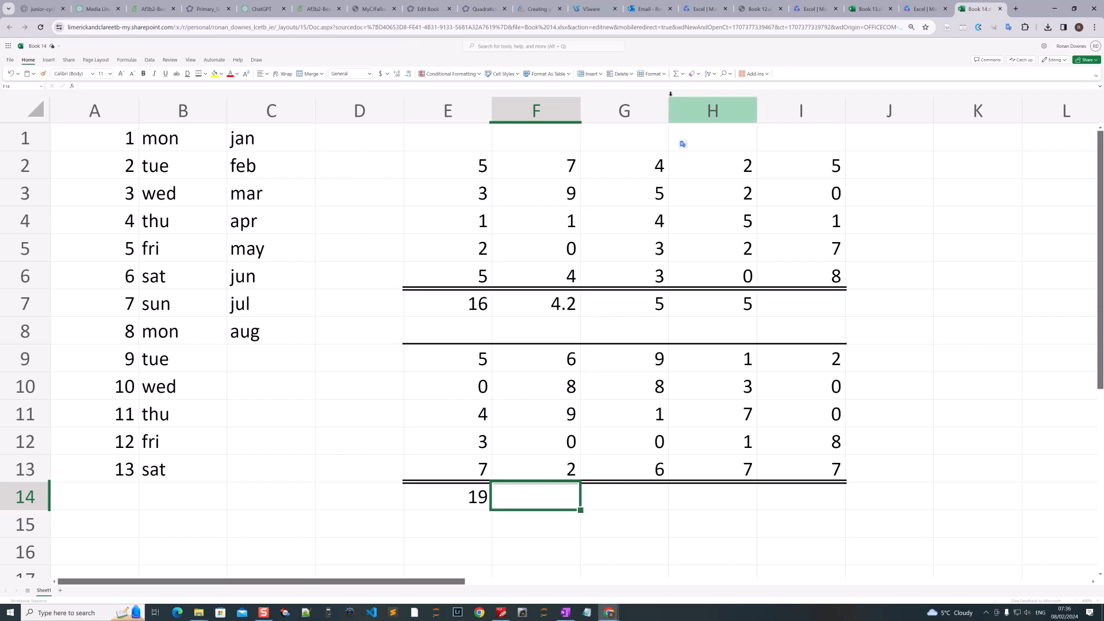
click(683, 76)
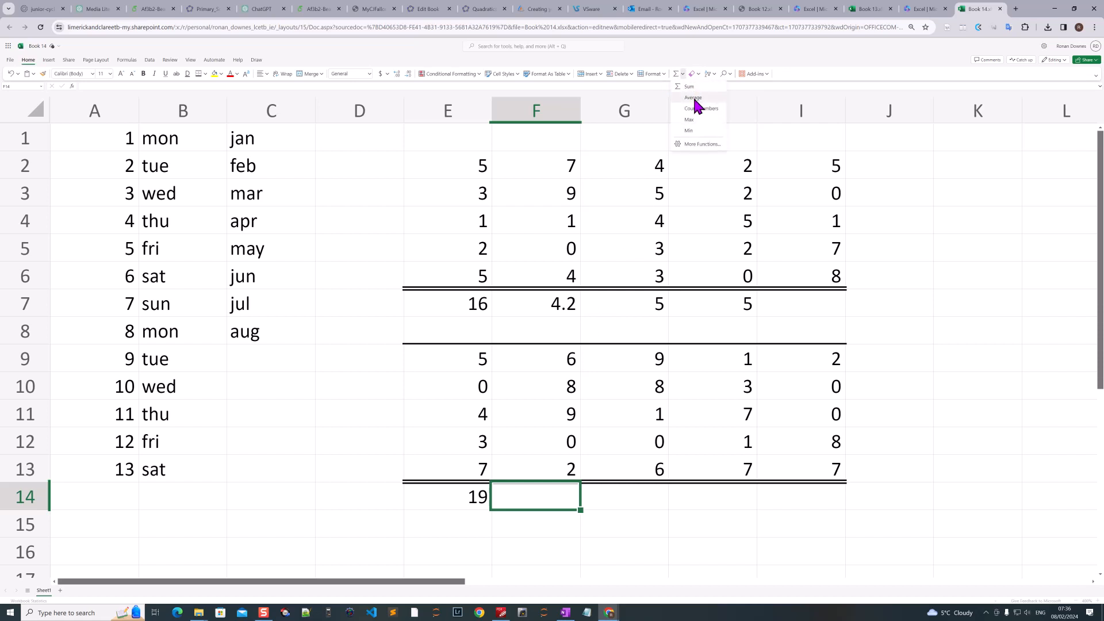
click(693, 98)
key(Return)
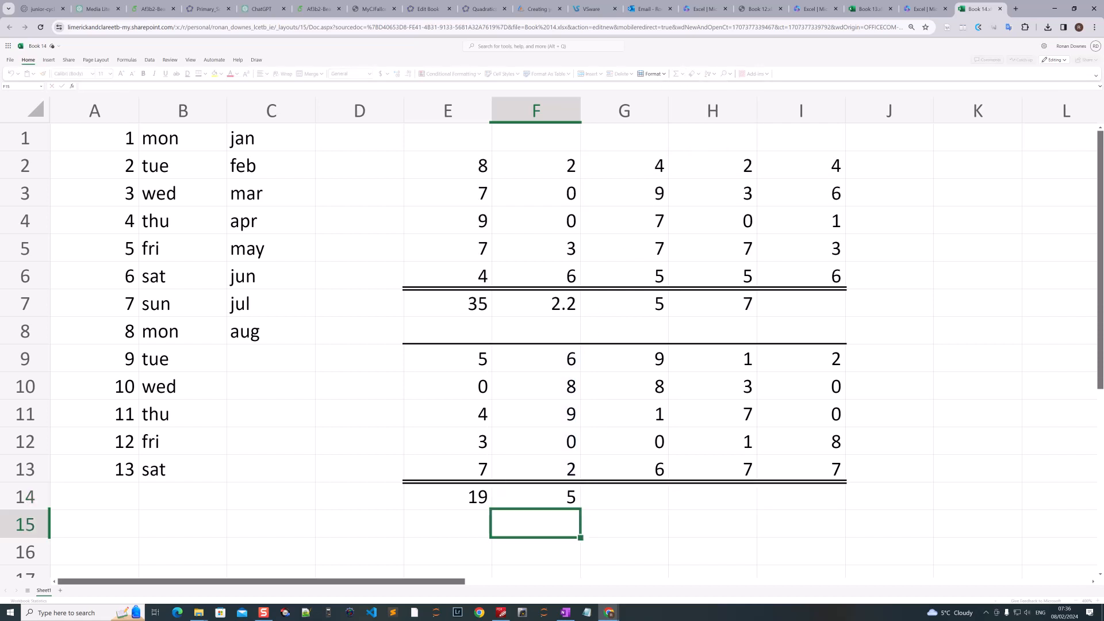
- Count the numbers in G9:G13 in cell G14 with the COUNT function, and check the formulas in F14 and G14
click(635, 502)
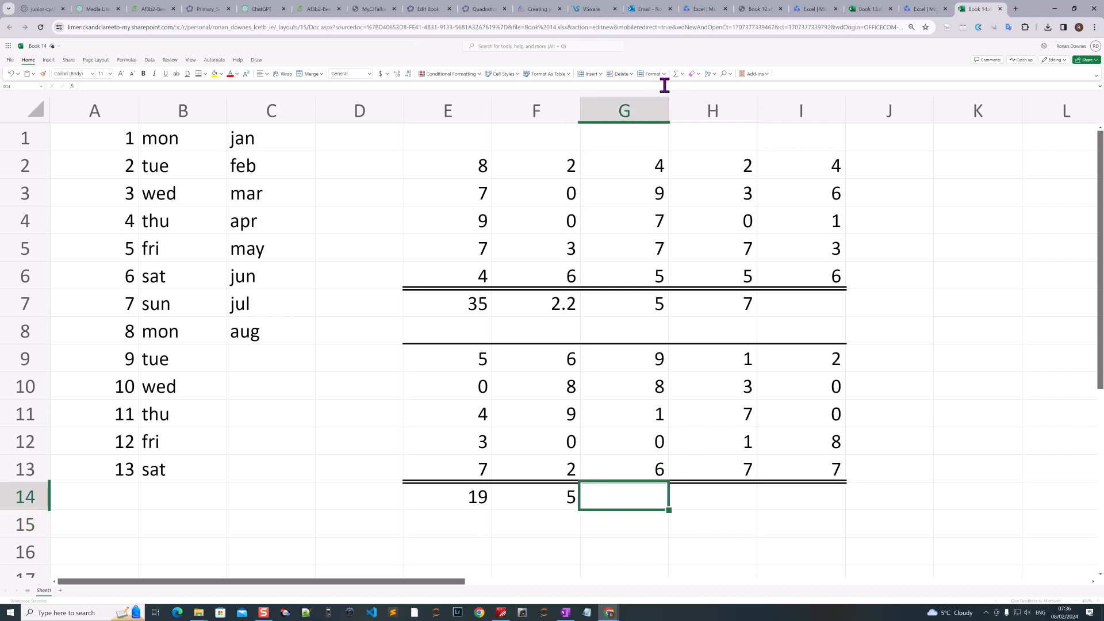
click(684, 76)
click(699, 109)
key(Return)
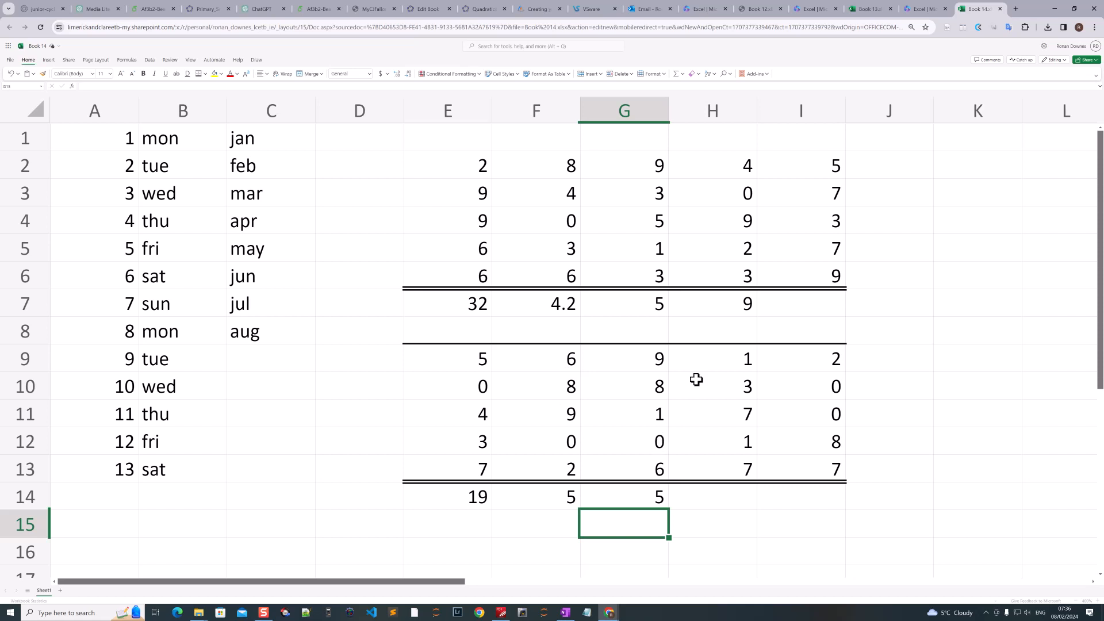
click(642, 493)
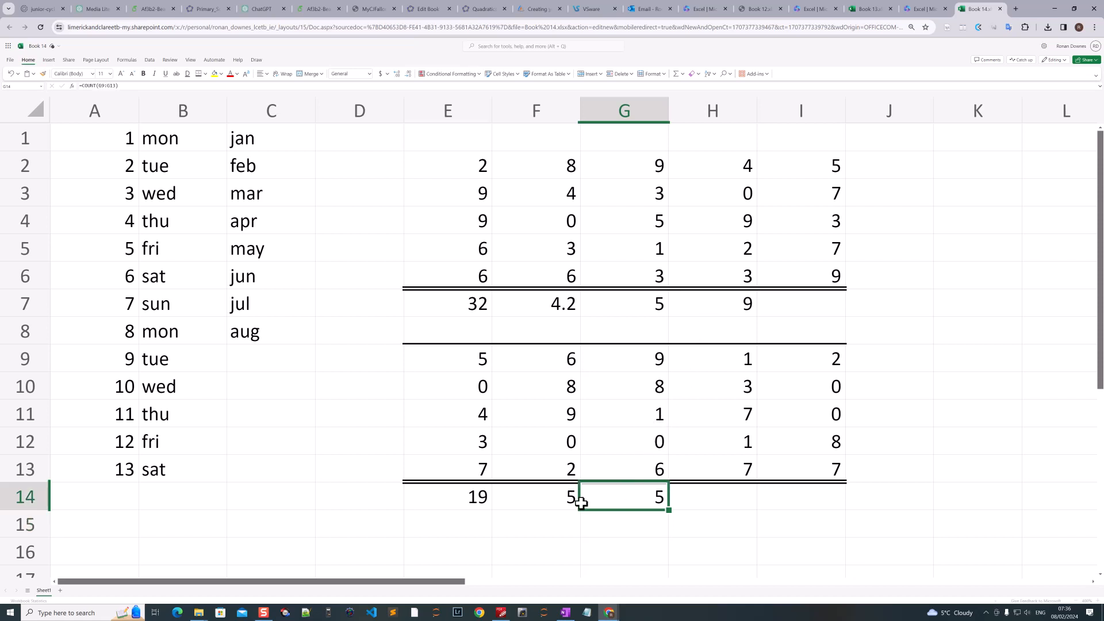
click(554, 504)
click(641, 499)
click(709, 488)
click(683, 74)
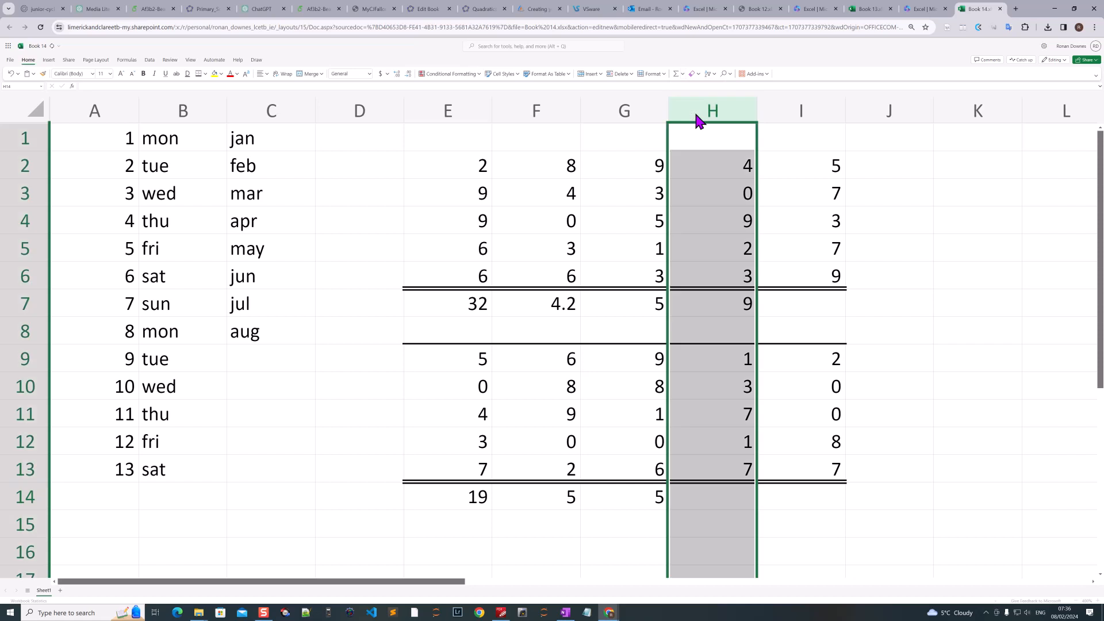
click(662, 74)
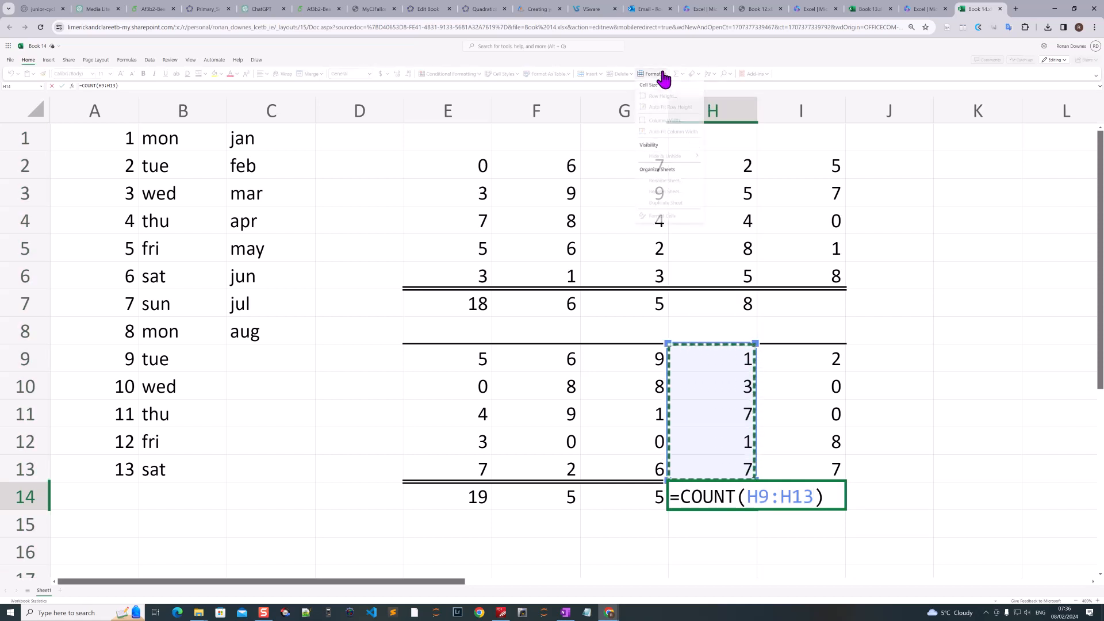
click(667, 75)
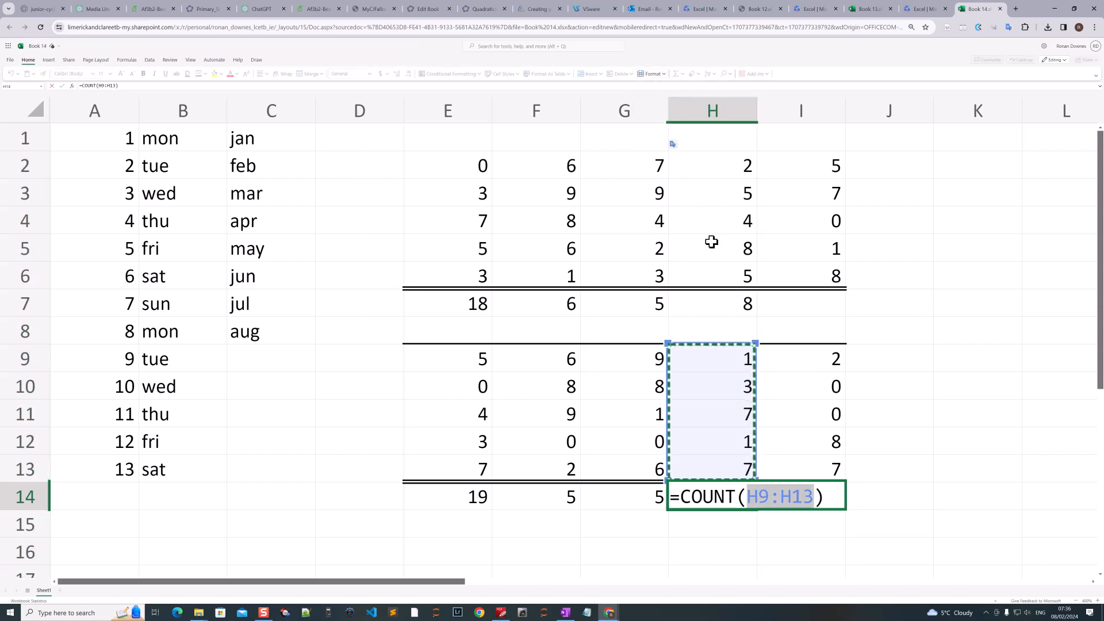
key(Escape)
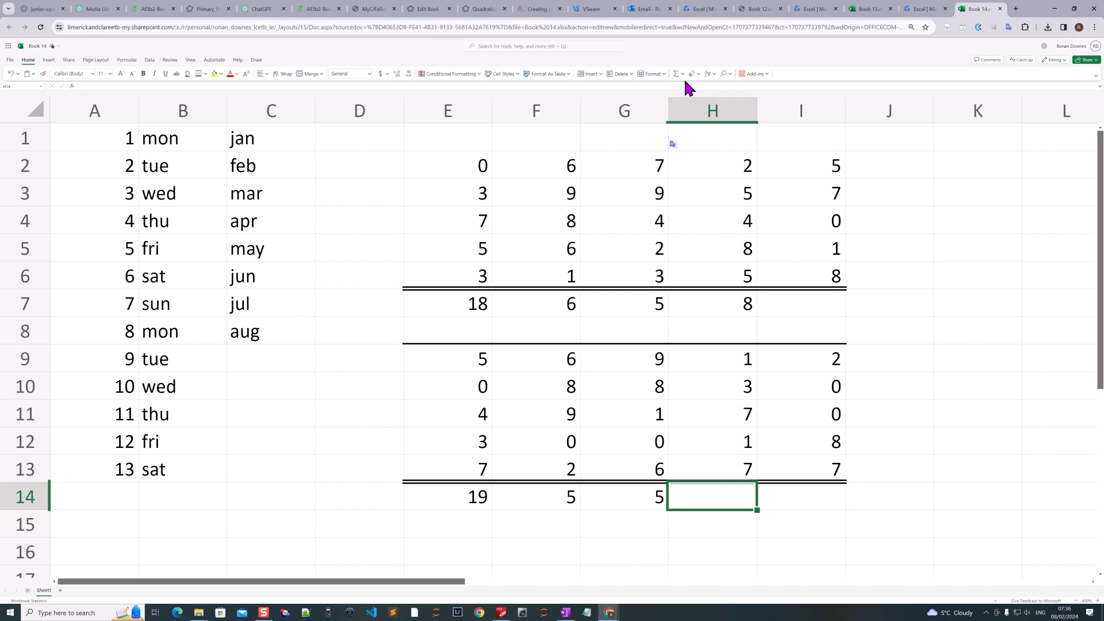
- Find the largest of the values in H9:H13 in cell H14 with the MAX function
click(679, 77)
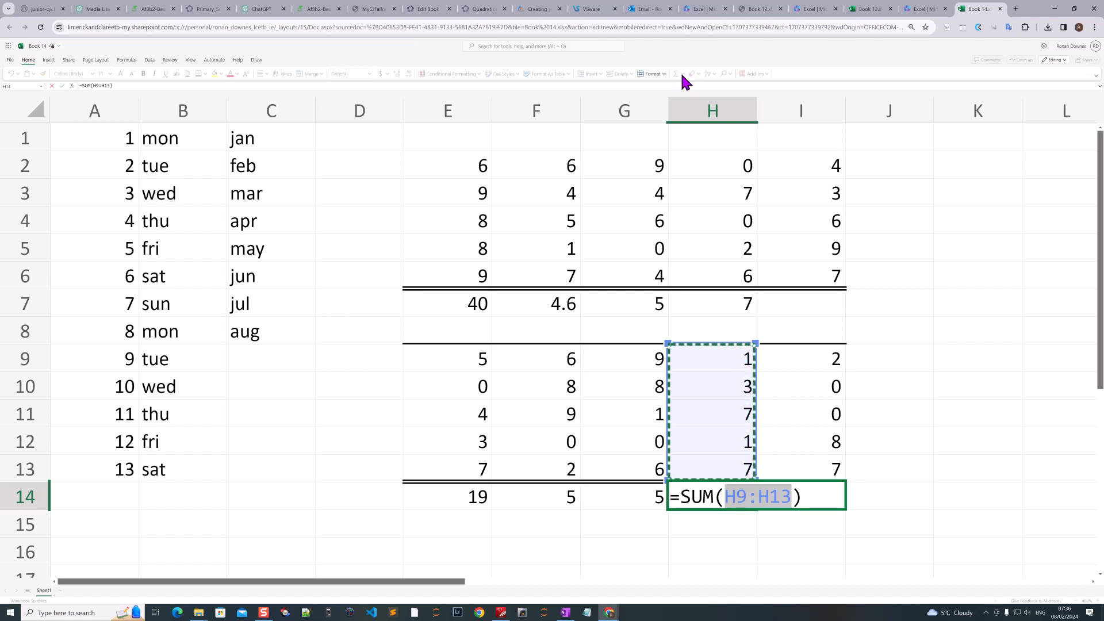
key(Escape)
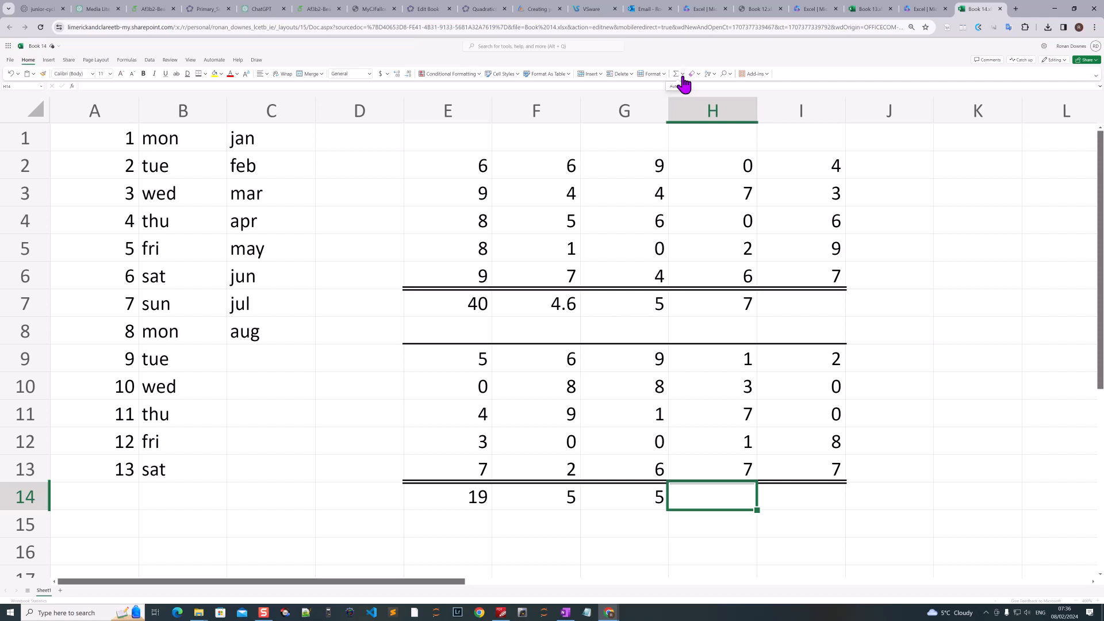
click(682, 75)
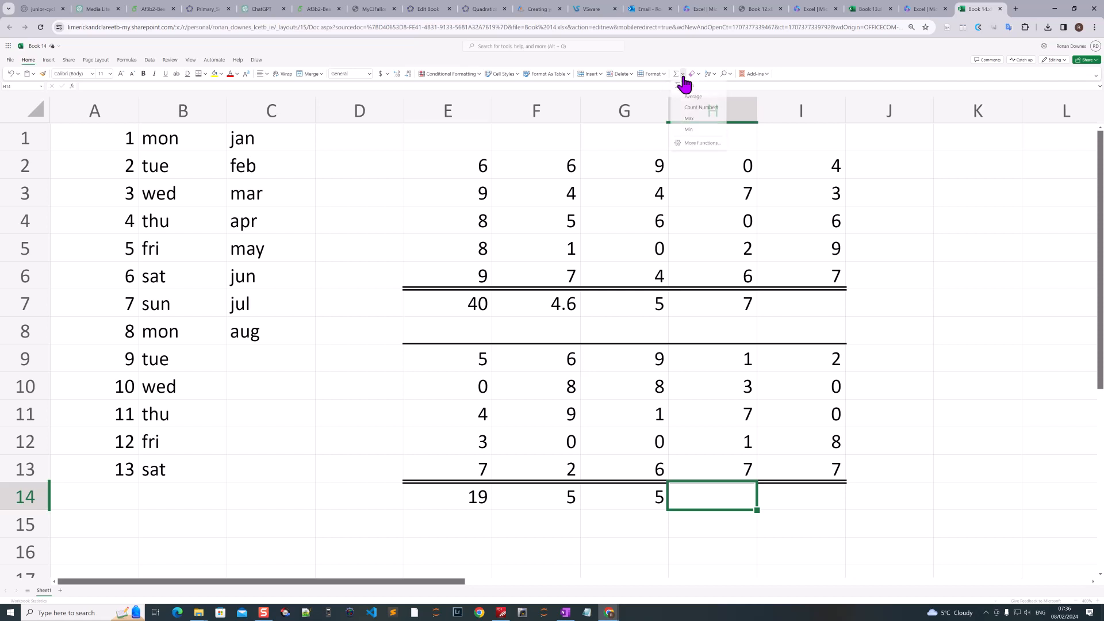
click(695, 120)
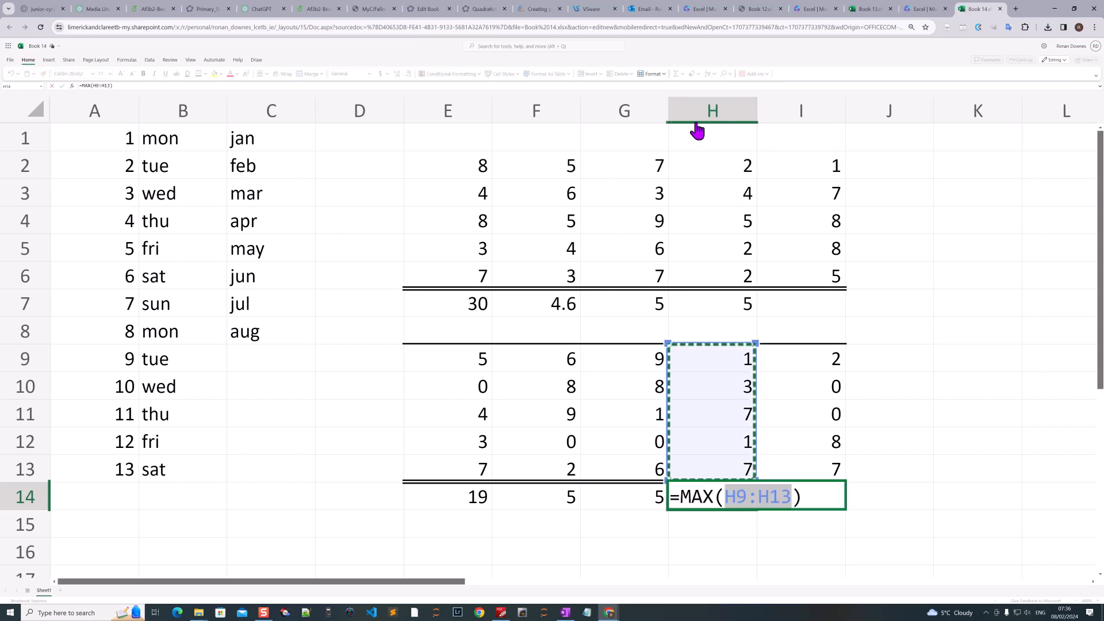
key(Return)
- Find the smallest of the values in I9:I13 in cell I14 with the MIN function
click(820, 505)
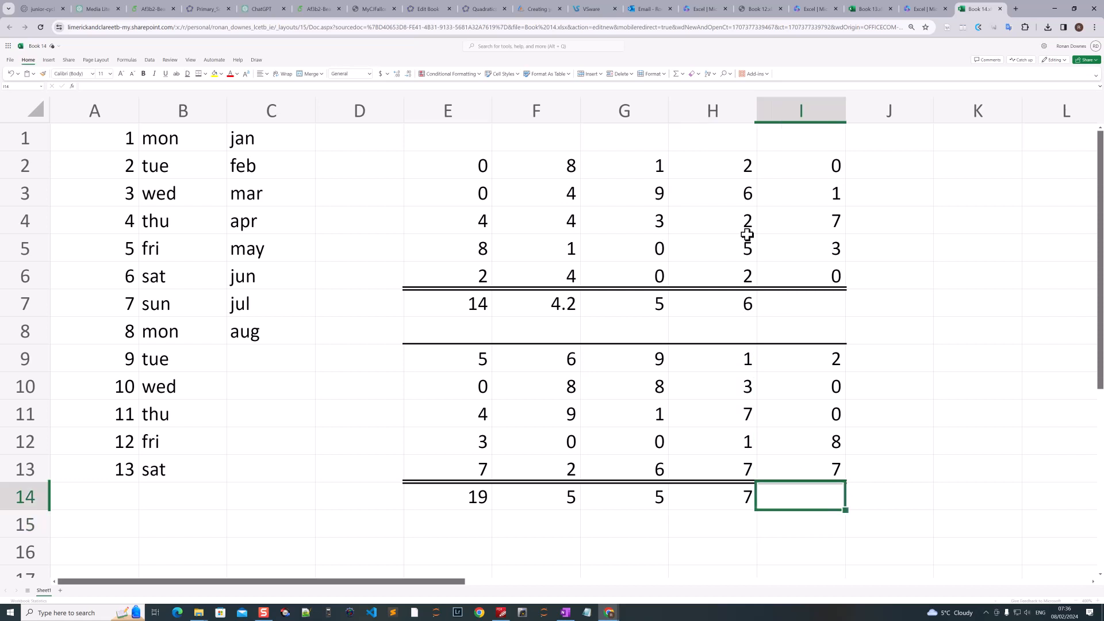
click(683, 74)
click(692, 130)
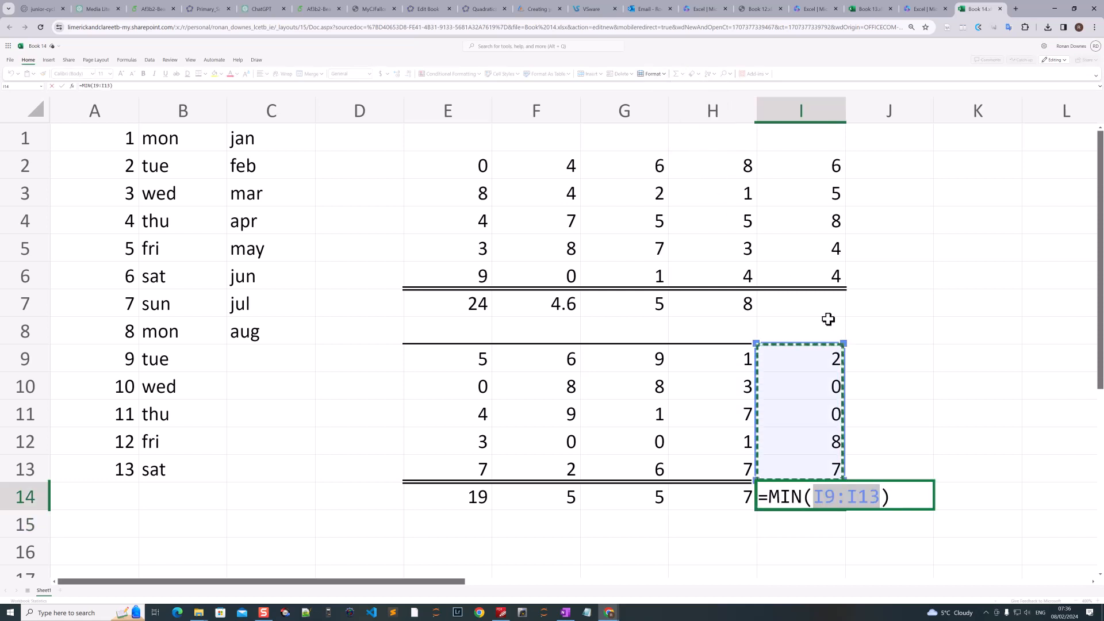
key(Return)
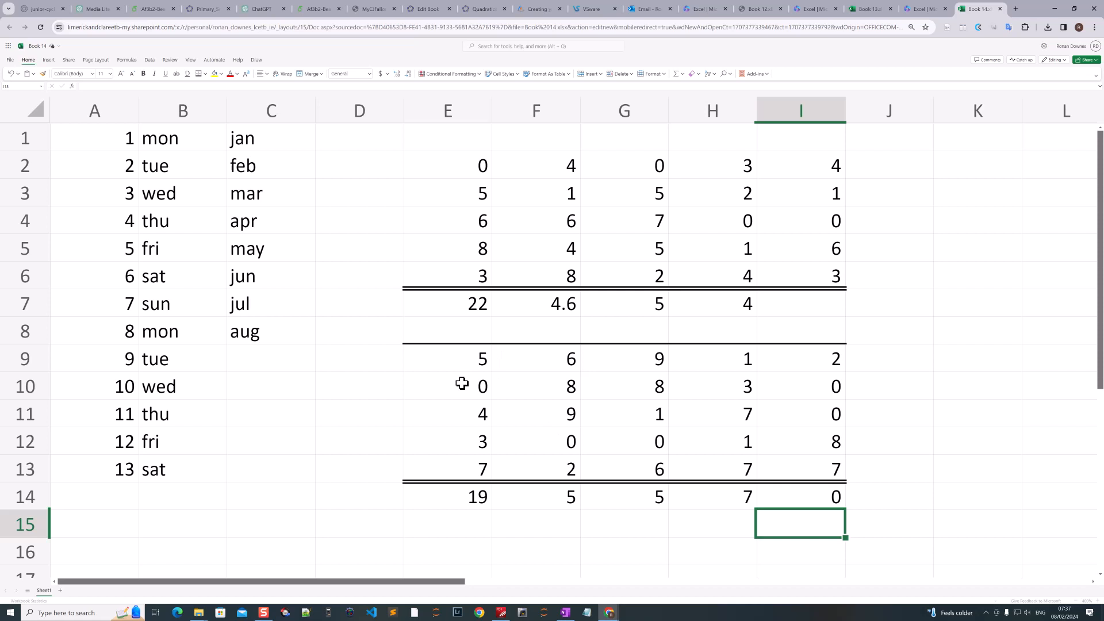
- Rename the Sheet1 worksheet as "worked sheet"
double_click(46, 591)
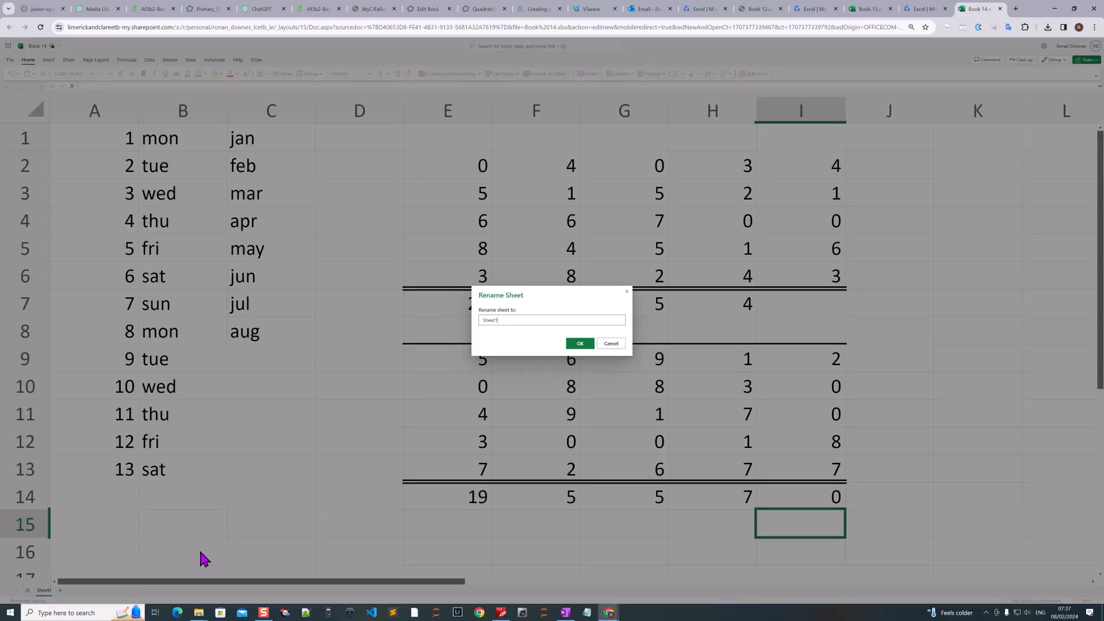
drag(503, 320, 474, 324)
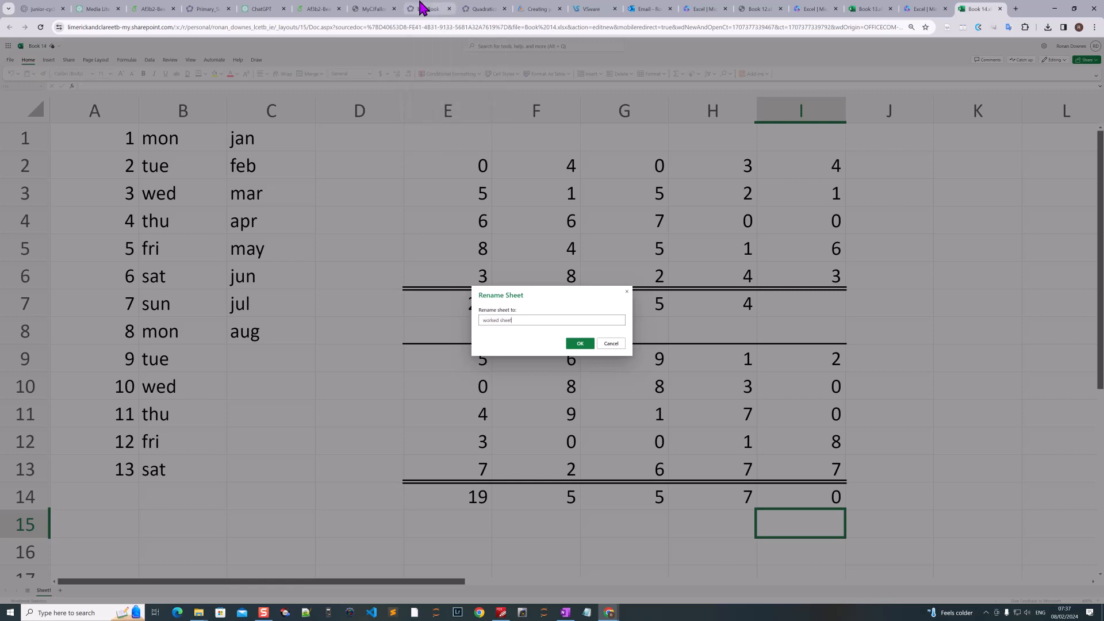
click(583, 344)
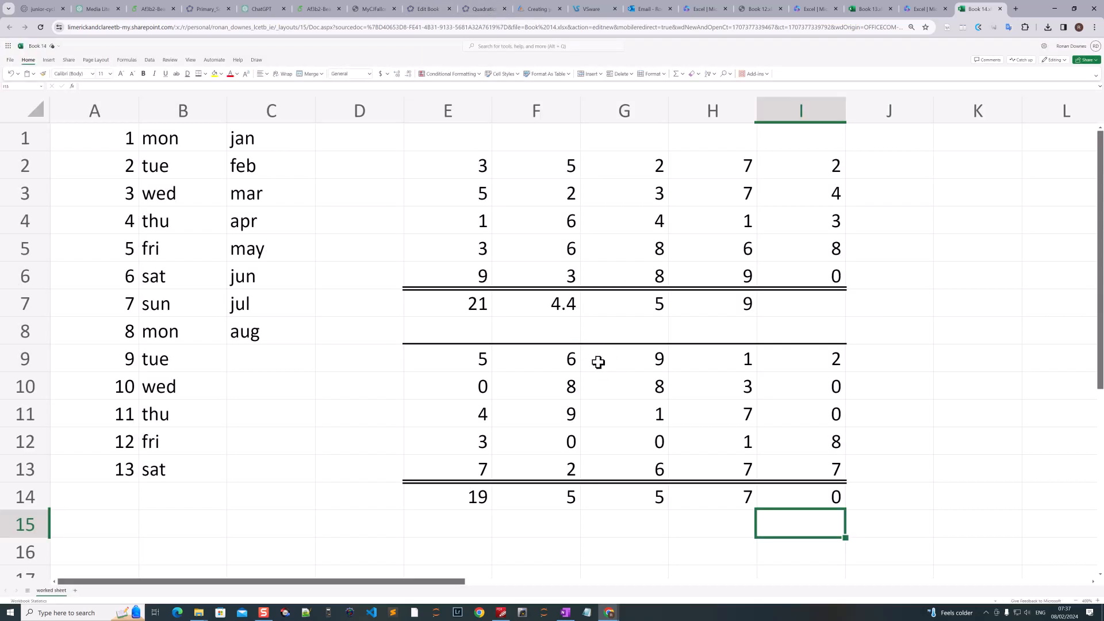
- Add a new blank worksheet after "worked sheet" and set its zoom to 400%
click(75, 591)
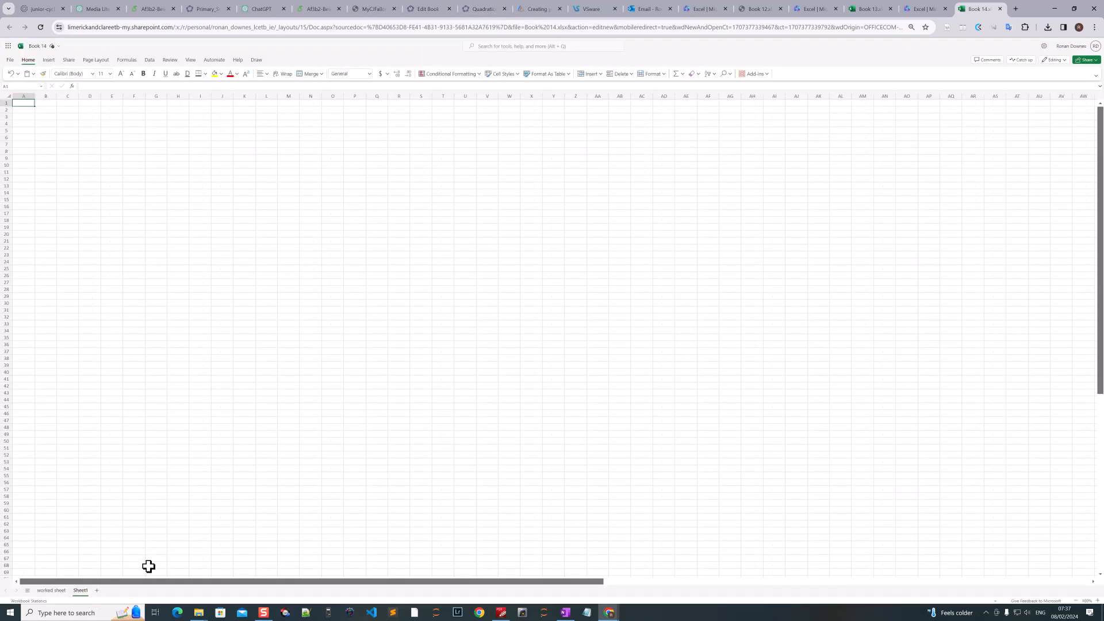
click(1097, 600)
click(1097, 600)
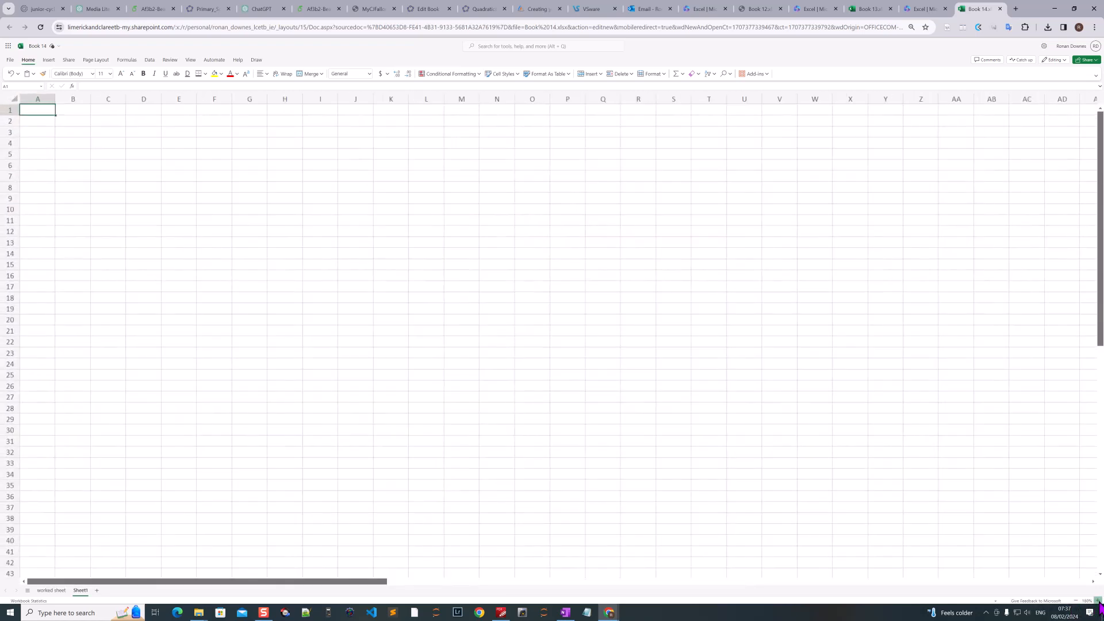
click(1097, 601)
click(1096, 600)
click(1097, 601)
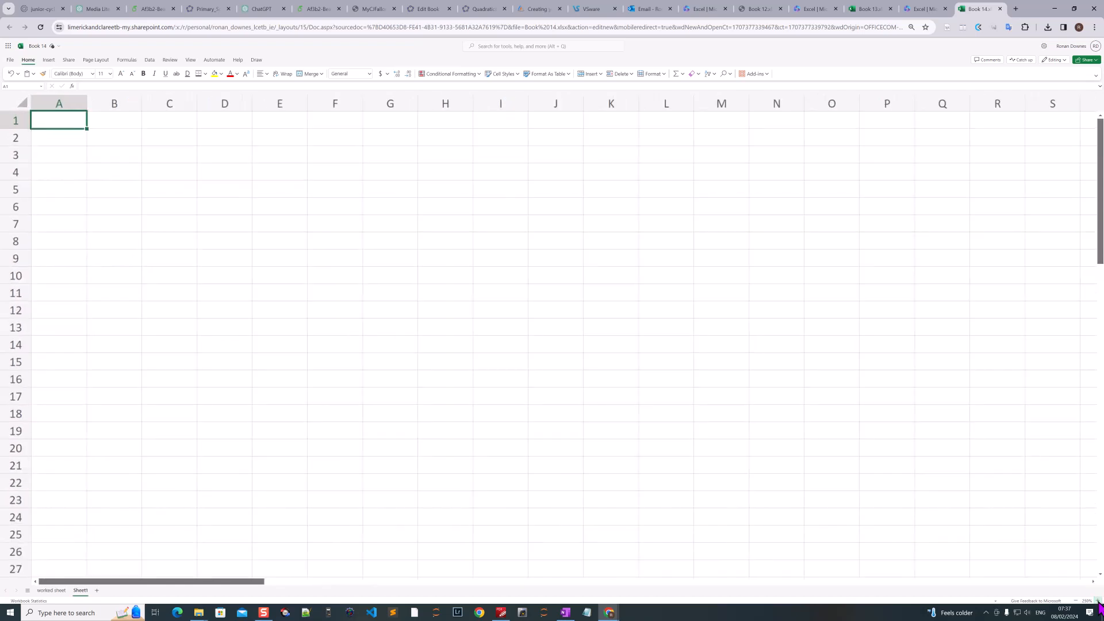
click(1096, 601)
click(1097, 600)
click(1097, 601)
click(1097, 601)
click(1097, 601)
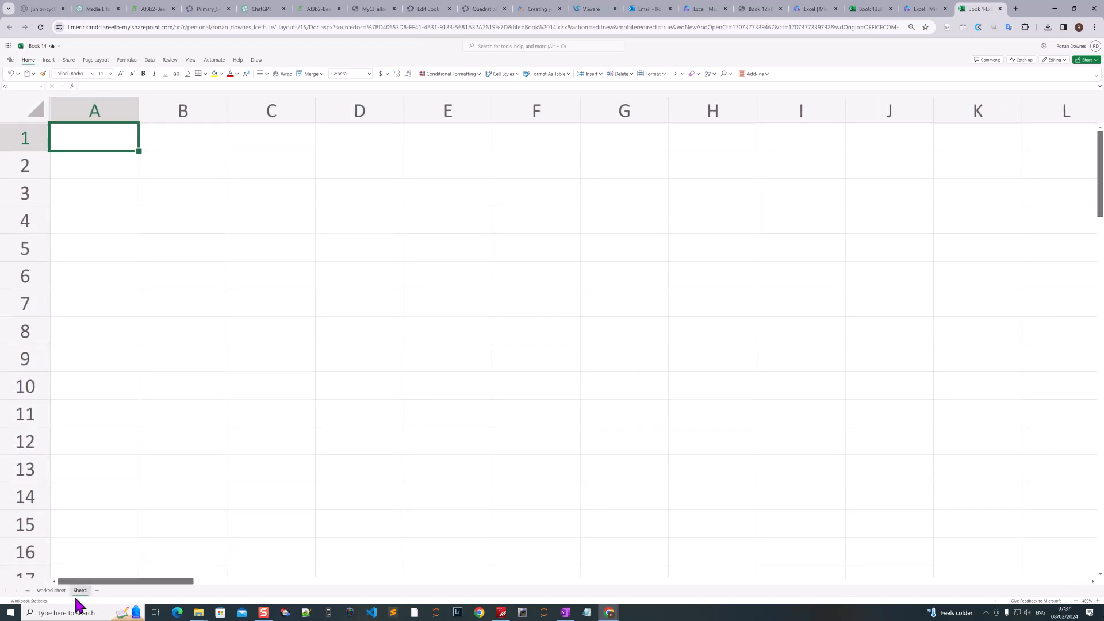
- Look back at "worked sheet", and rename the new blank worksheet as "Student work"
click(55, 592)
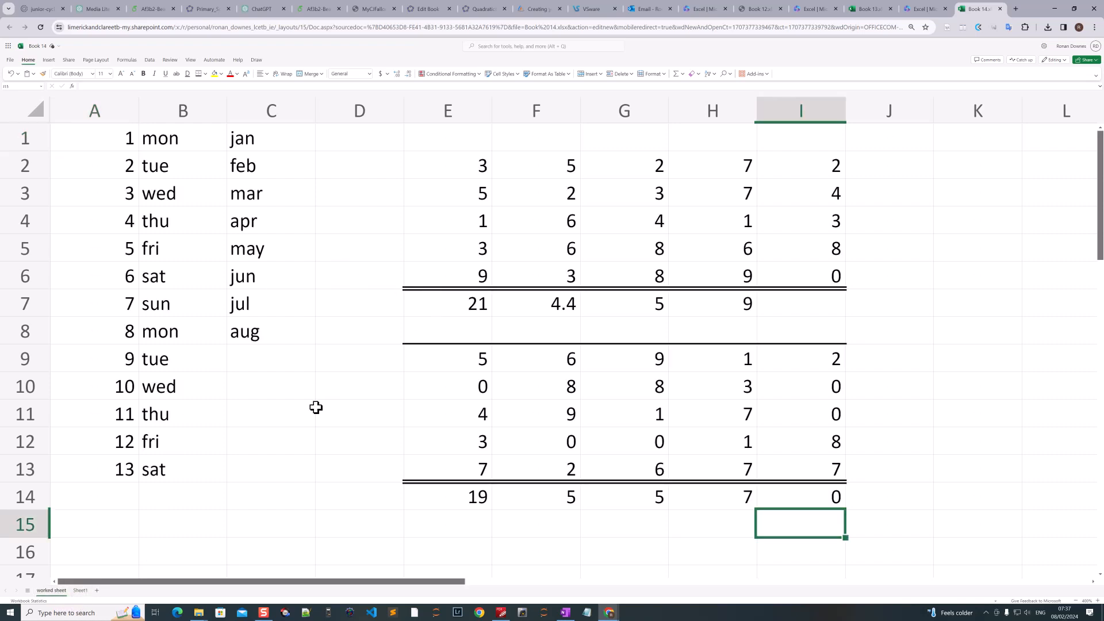
double_click(87, 591)
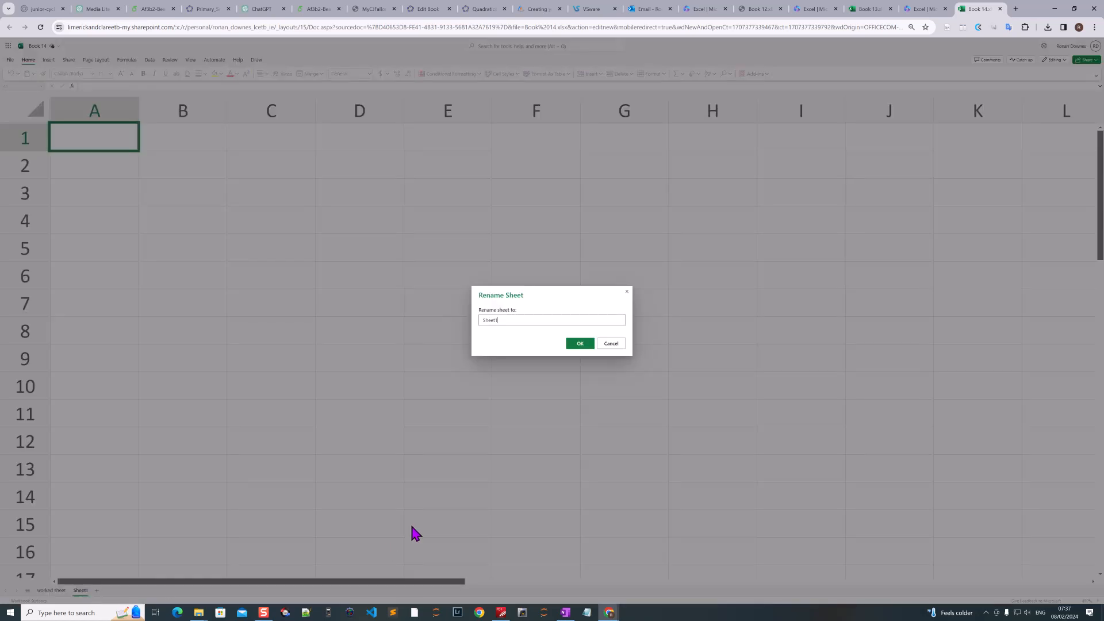
drag(506, 320, 437, 327)
text(Student  work)
click(570, 345)
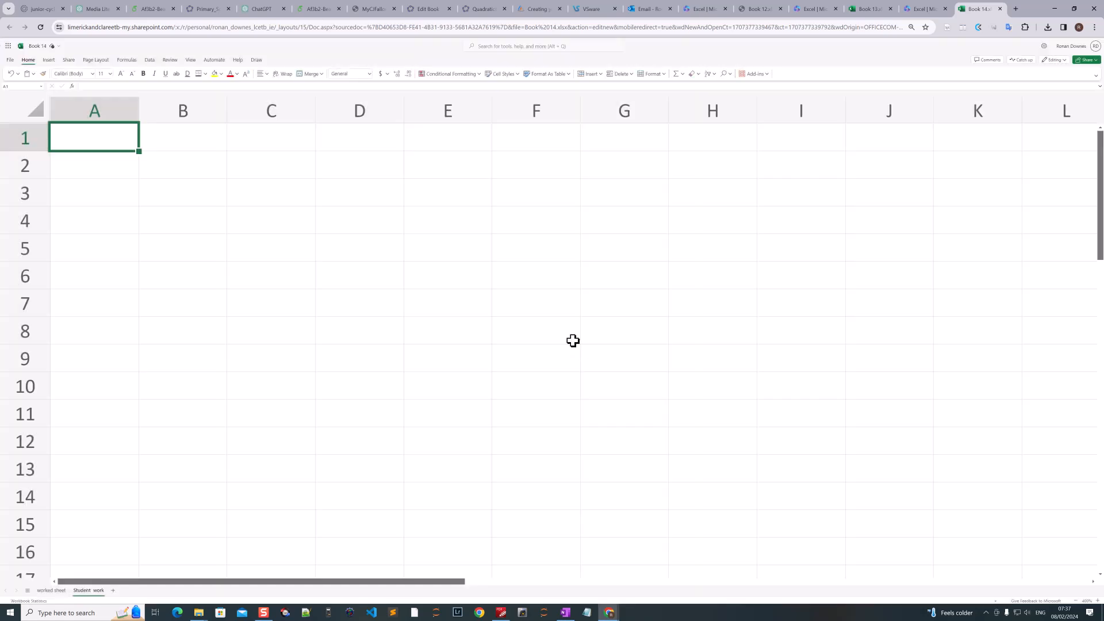